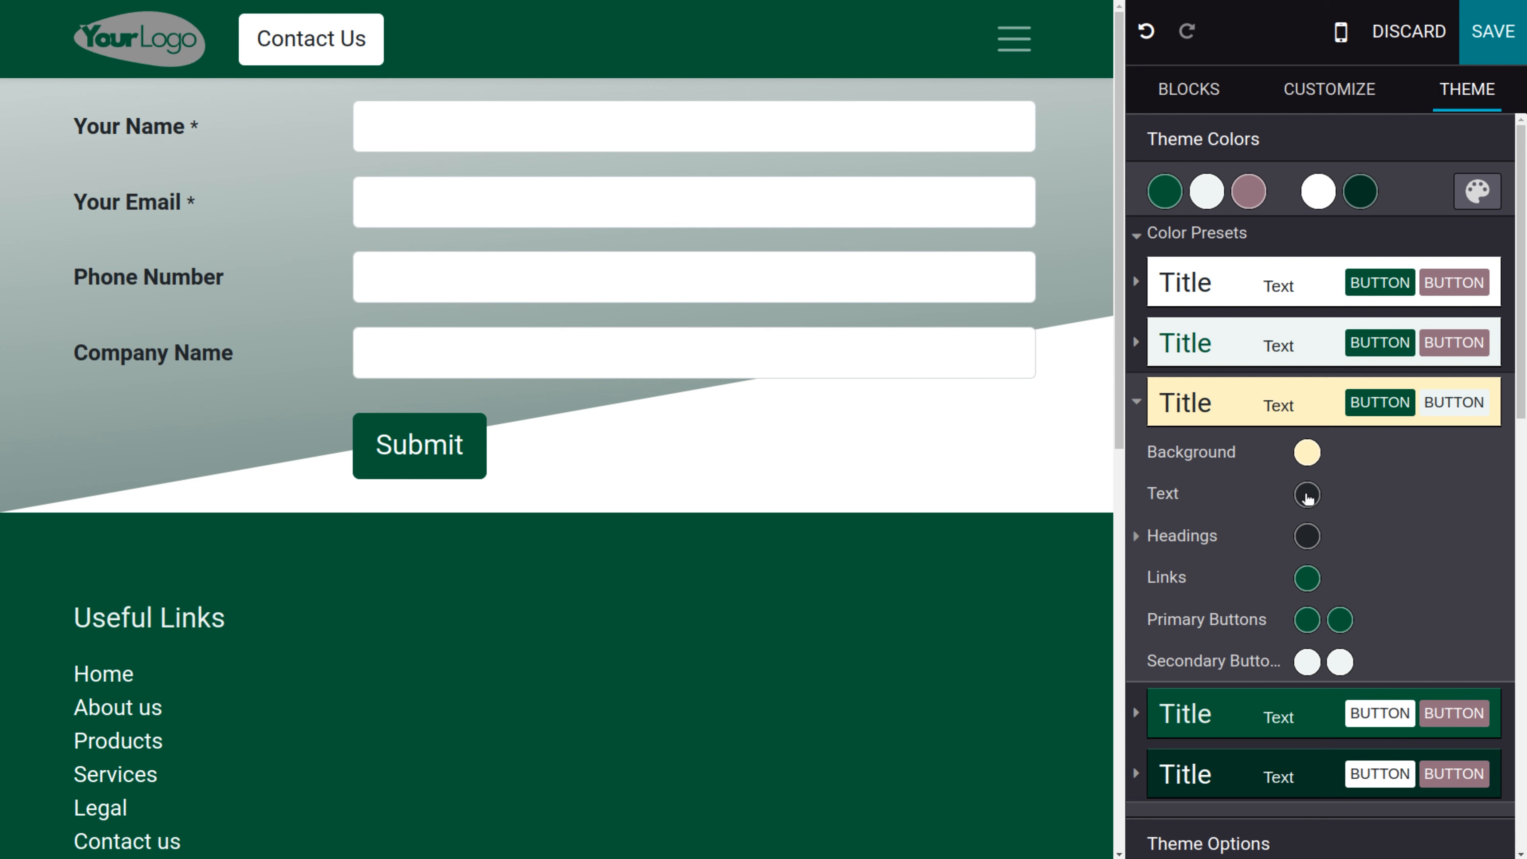
Step: Switch off Show Header in Theme Options so the contact page loses its header
scroll(1315, 638, "down", 7)
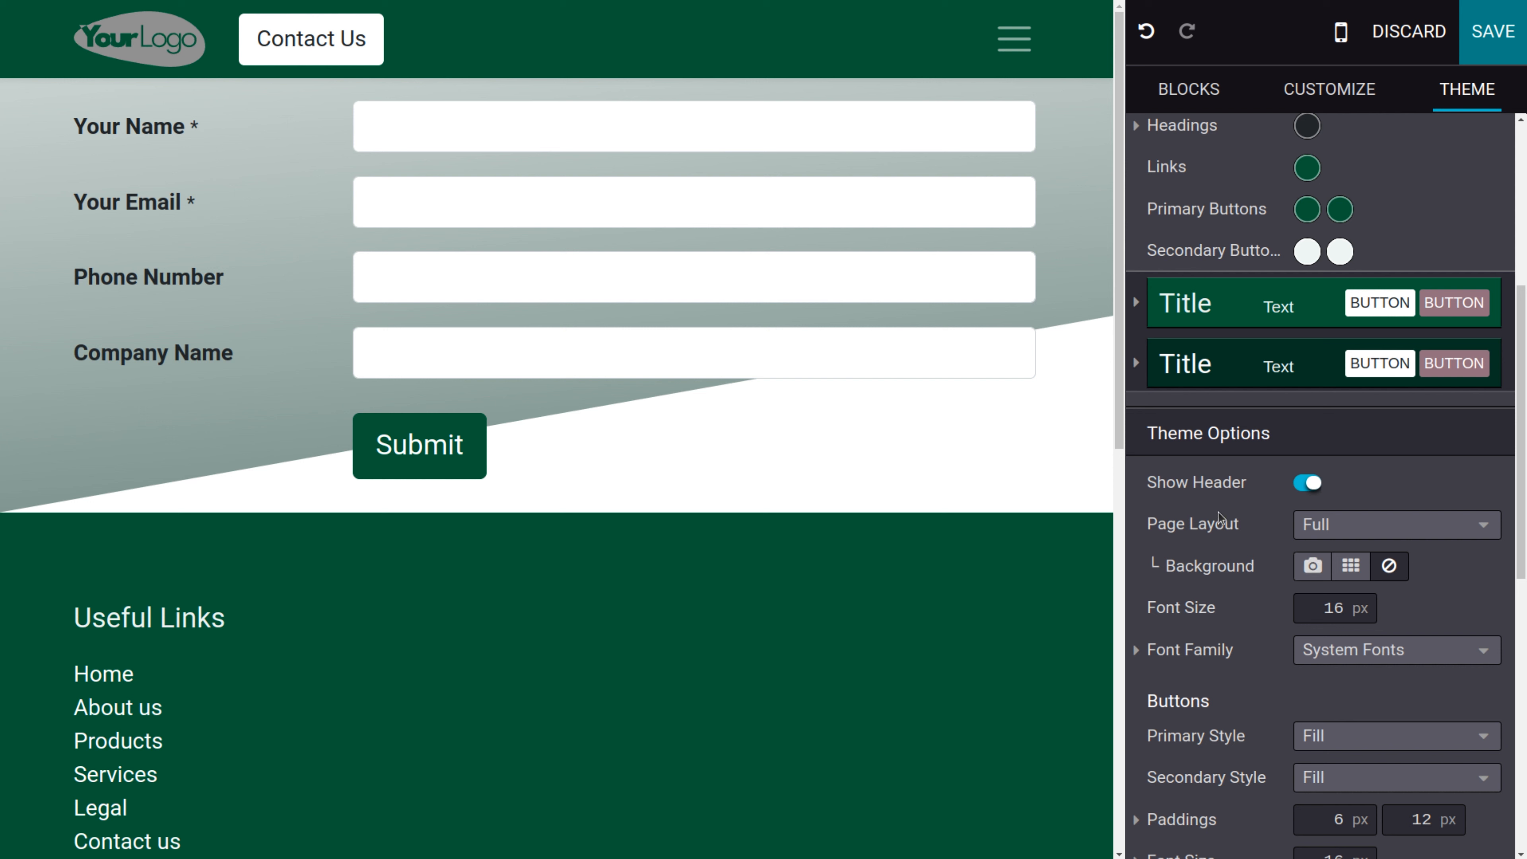
left_click(1305, 489)
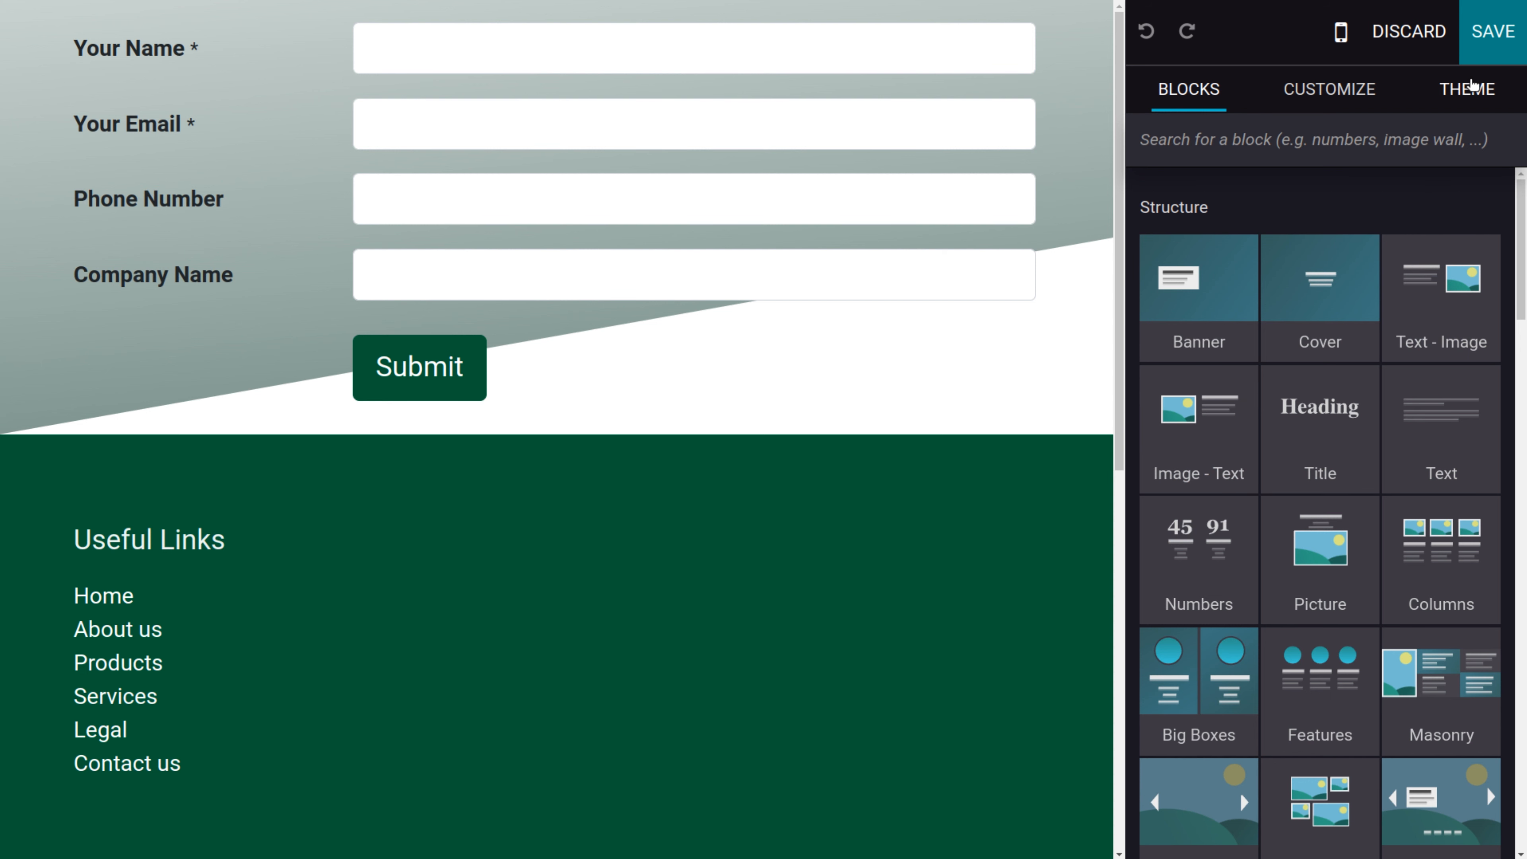
Step: Turn Show Header back on in the Theme tab, then search the building blocks for 'form'
left_click(1471, 88)
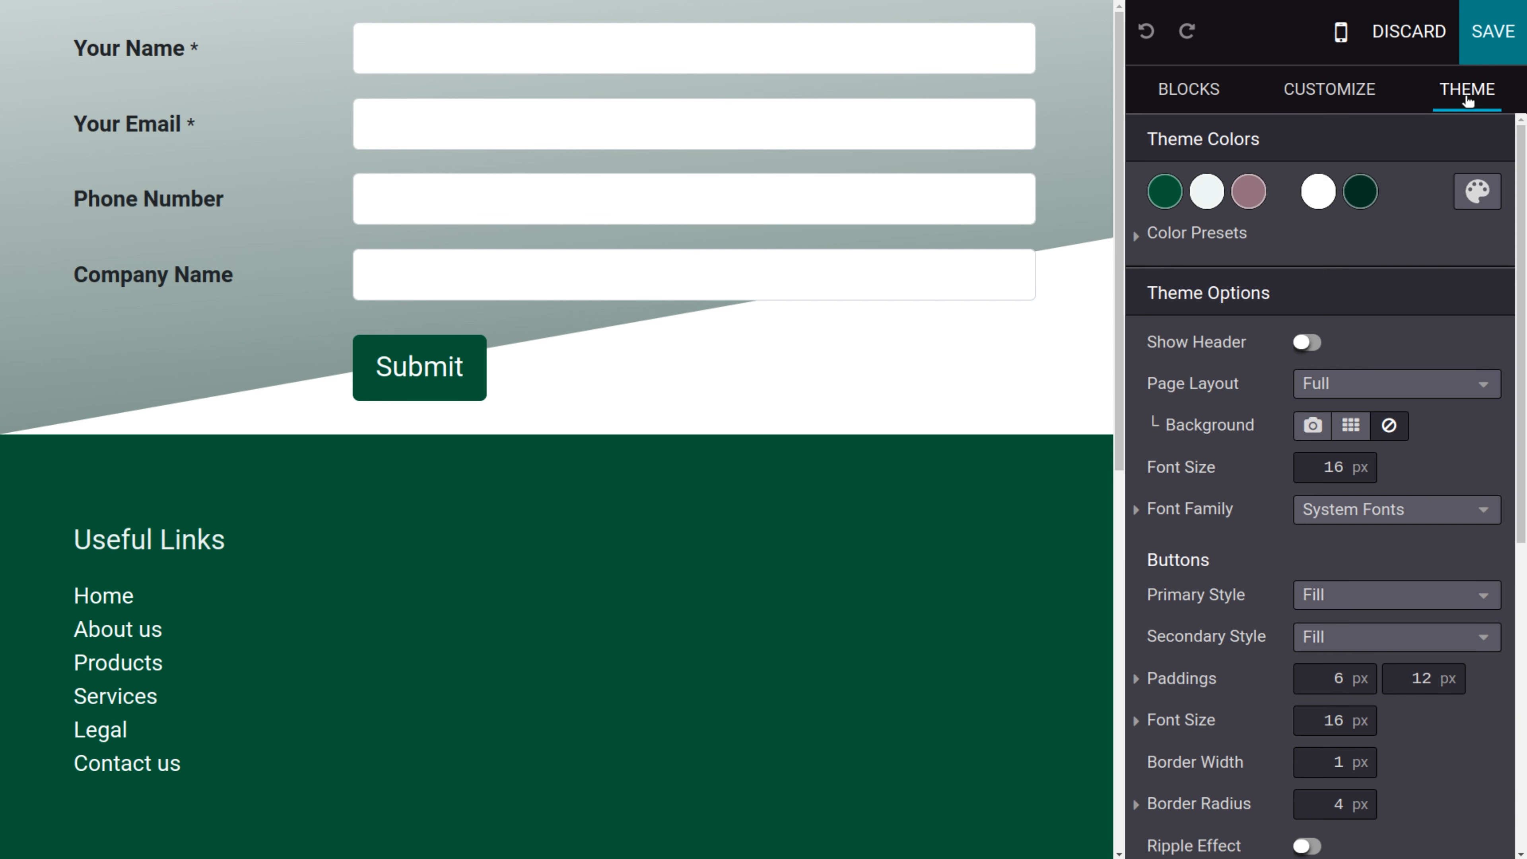
left_click(1308, 346)
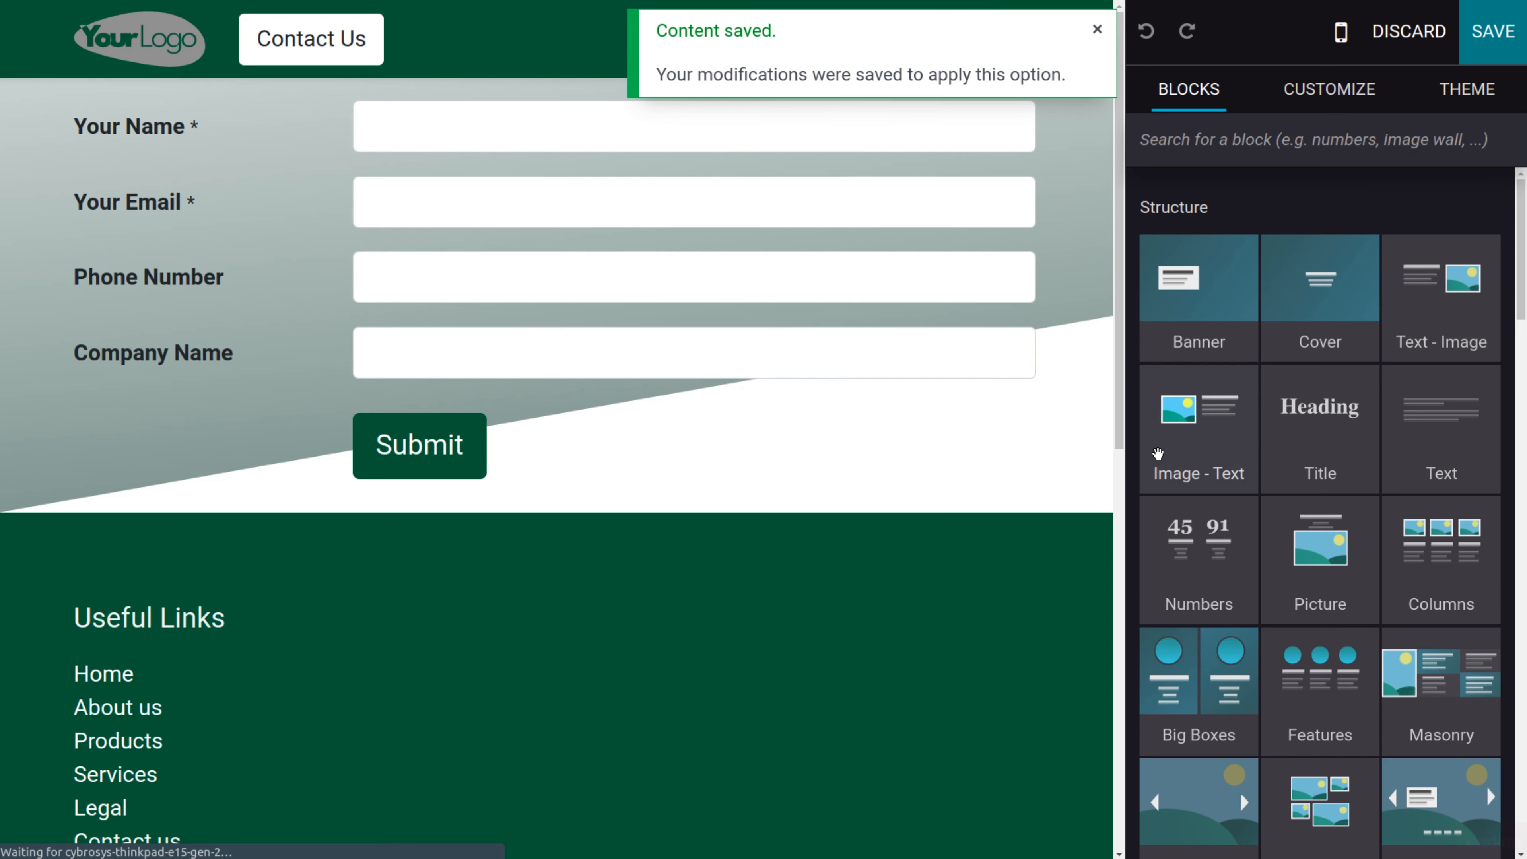
left_click(1248, 128)
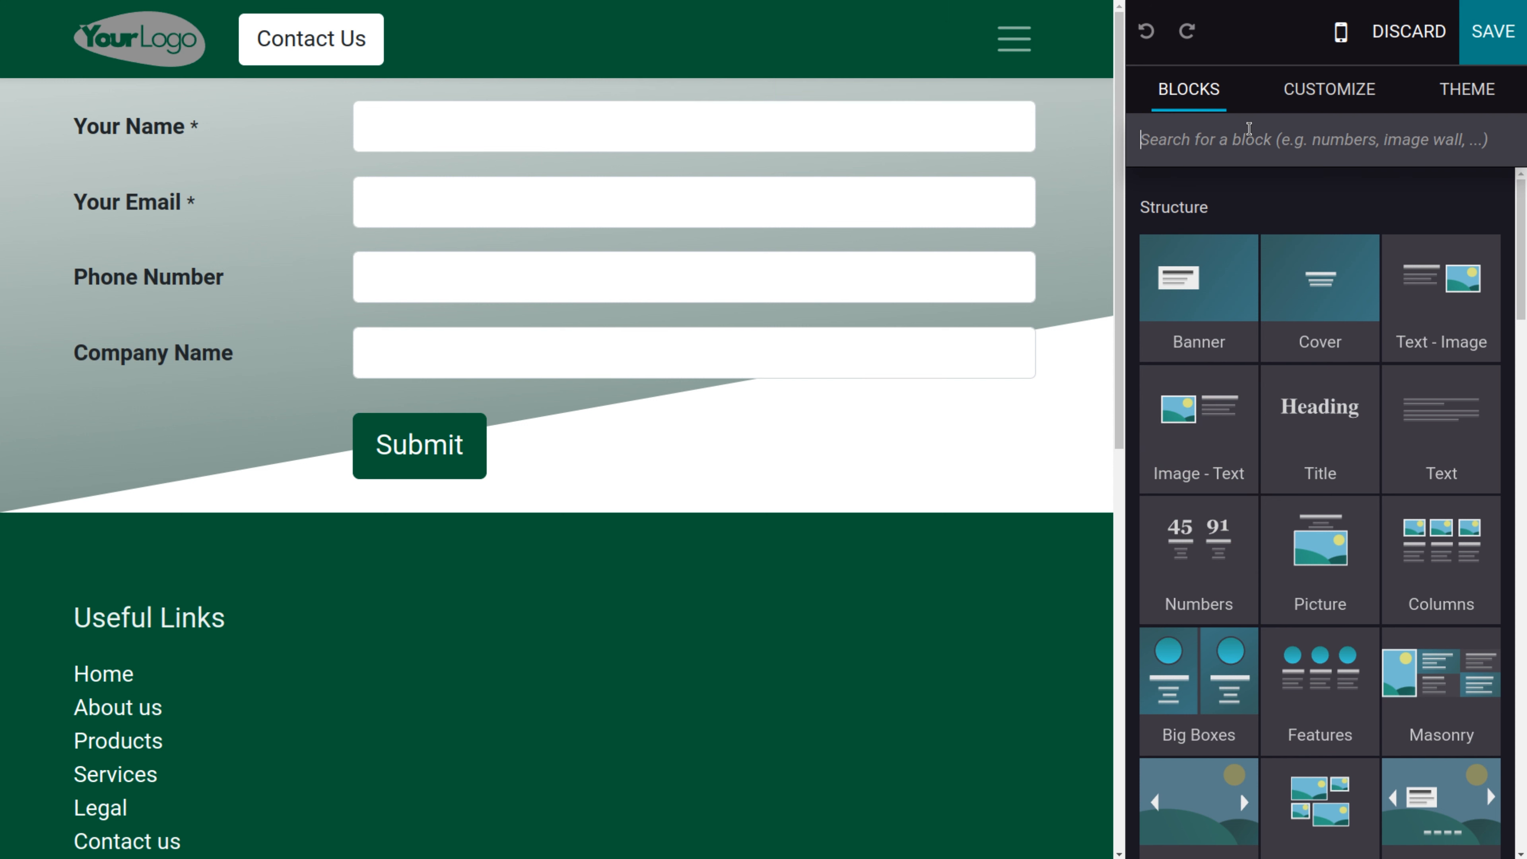
type("for")
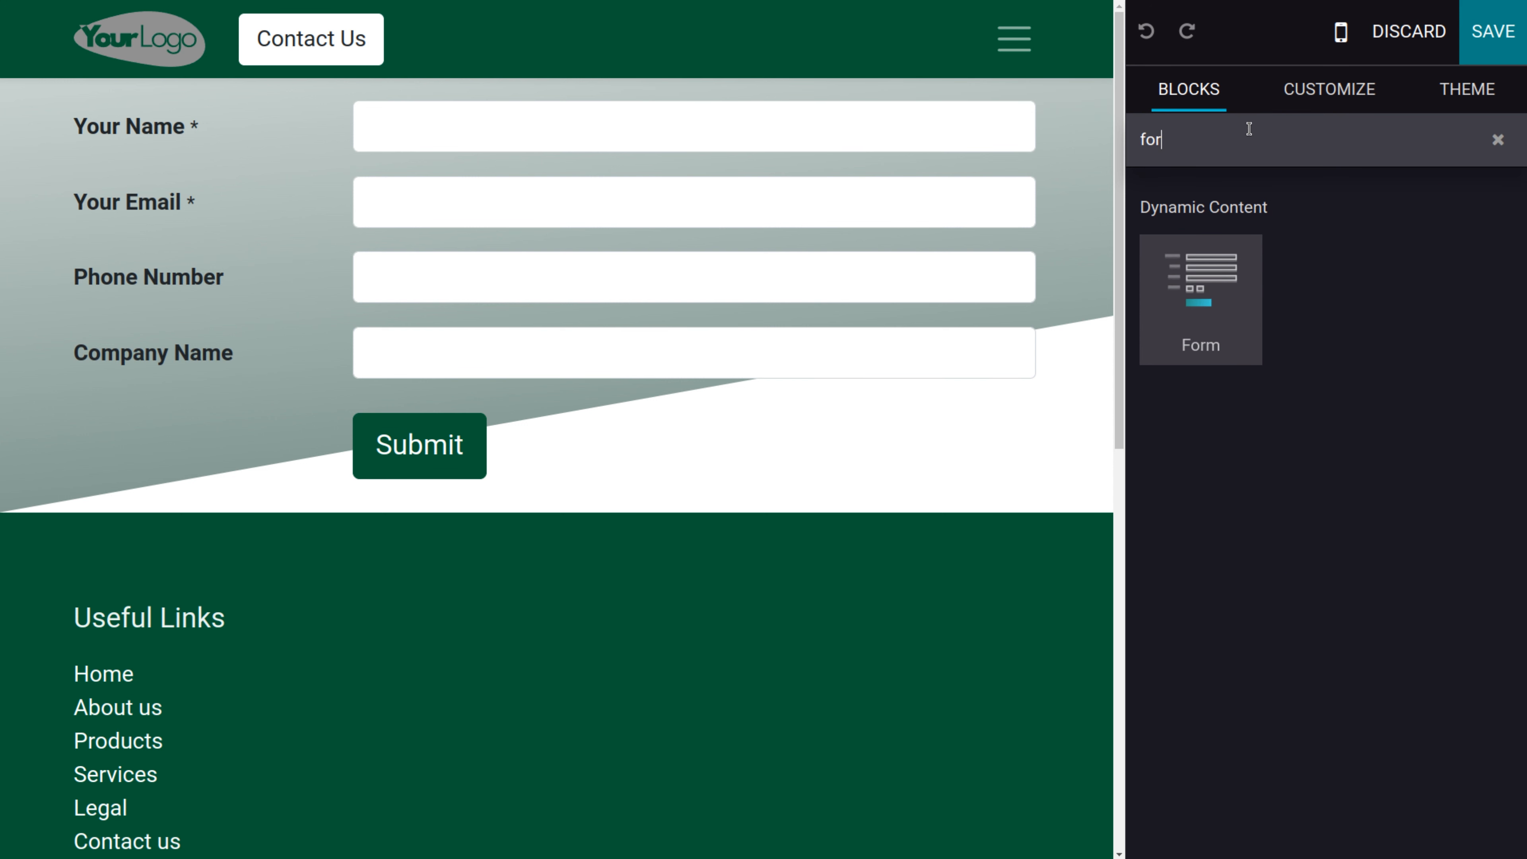
type("ms")
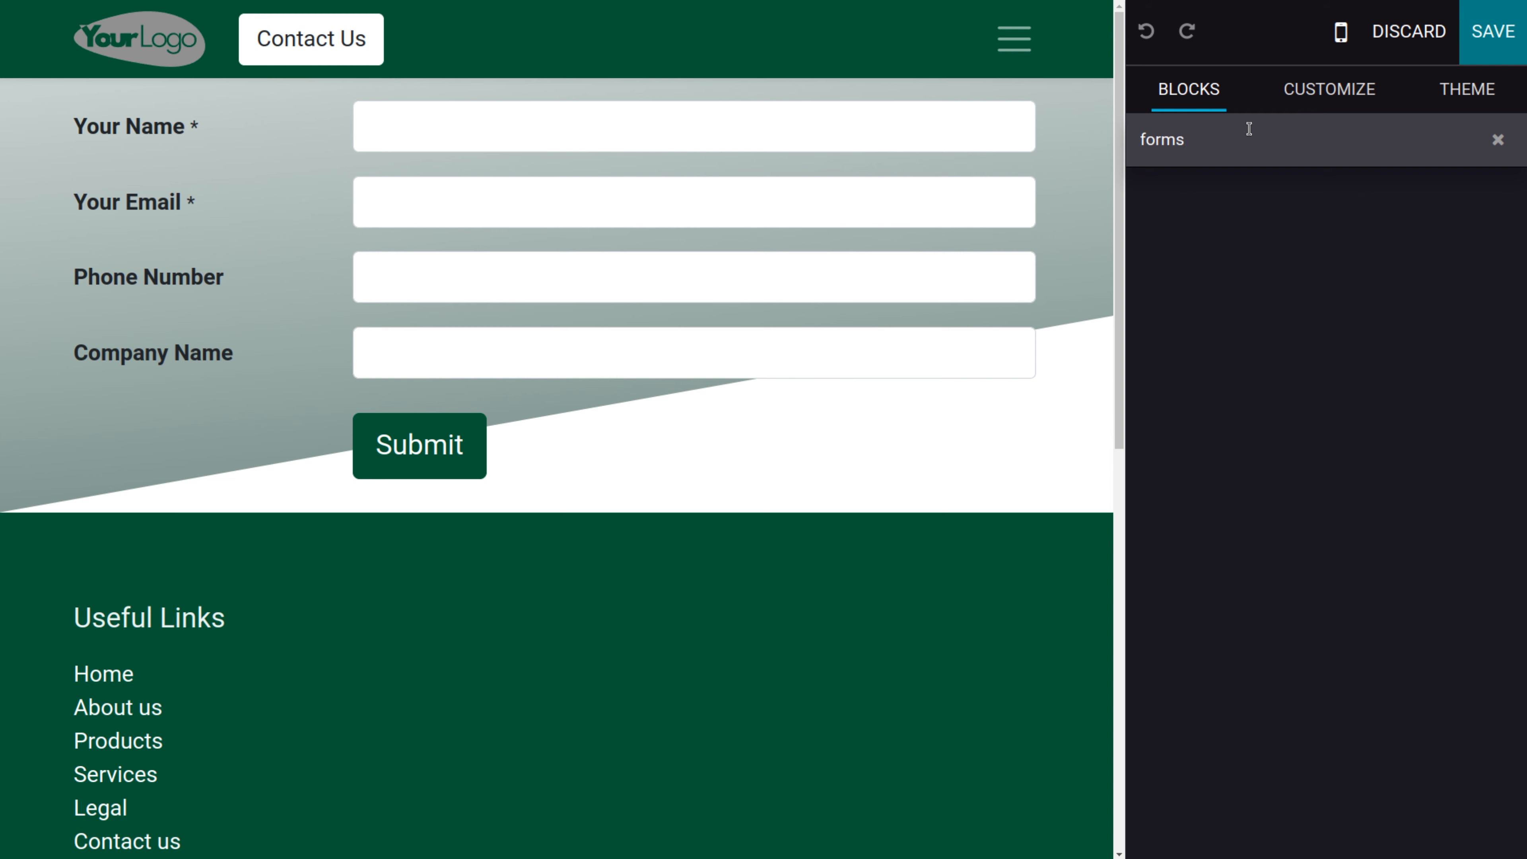
key("BackSpace")
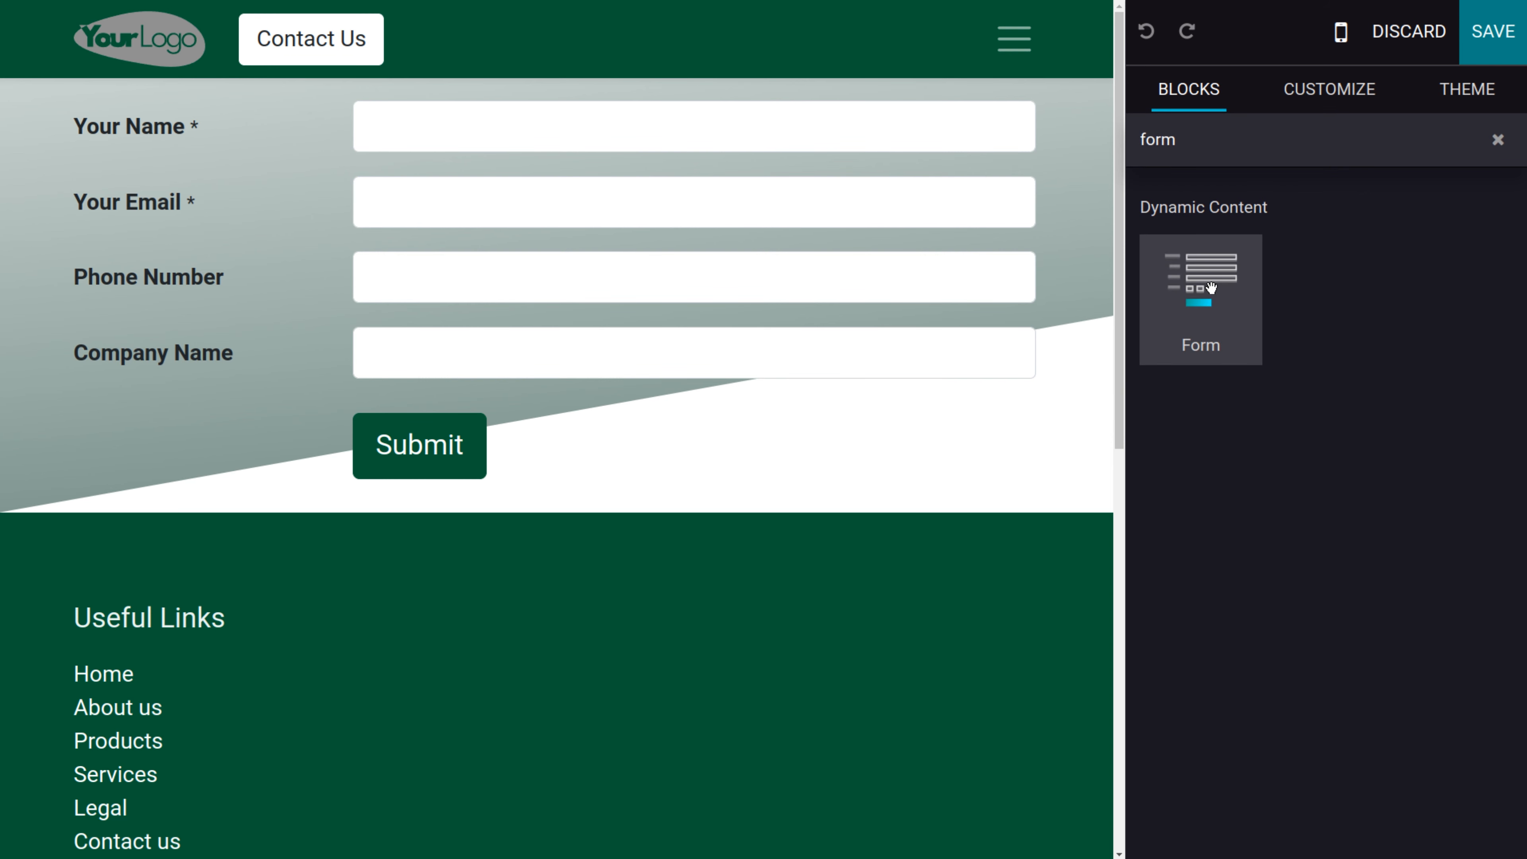
scroll(1274, 638, "down", 7)
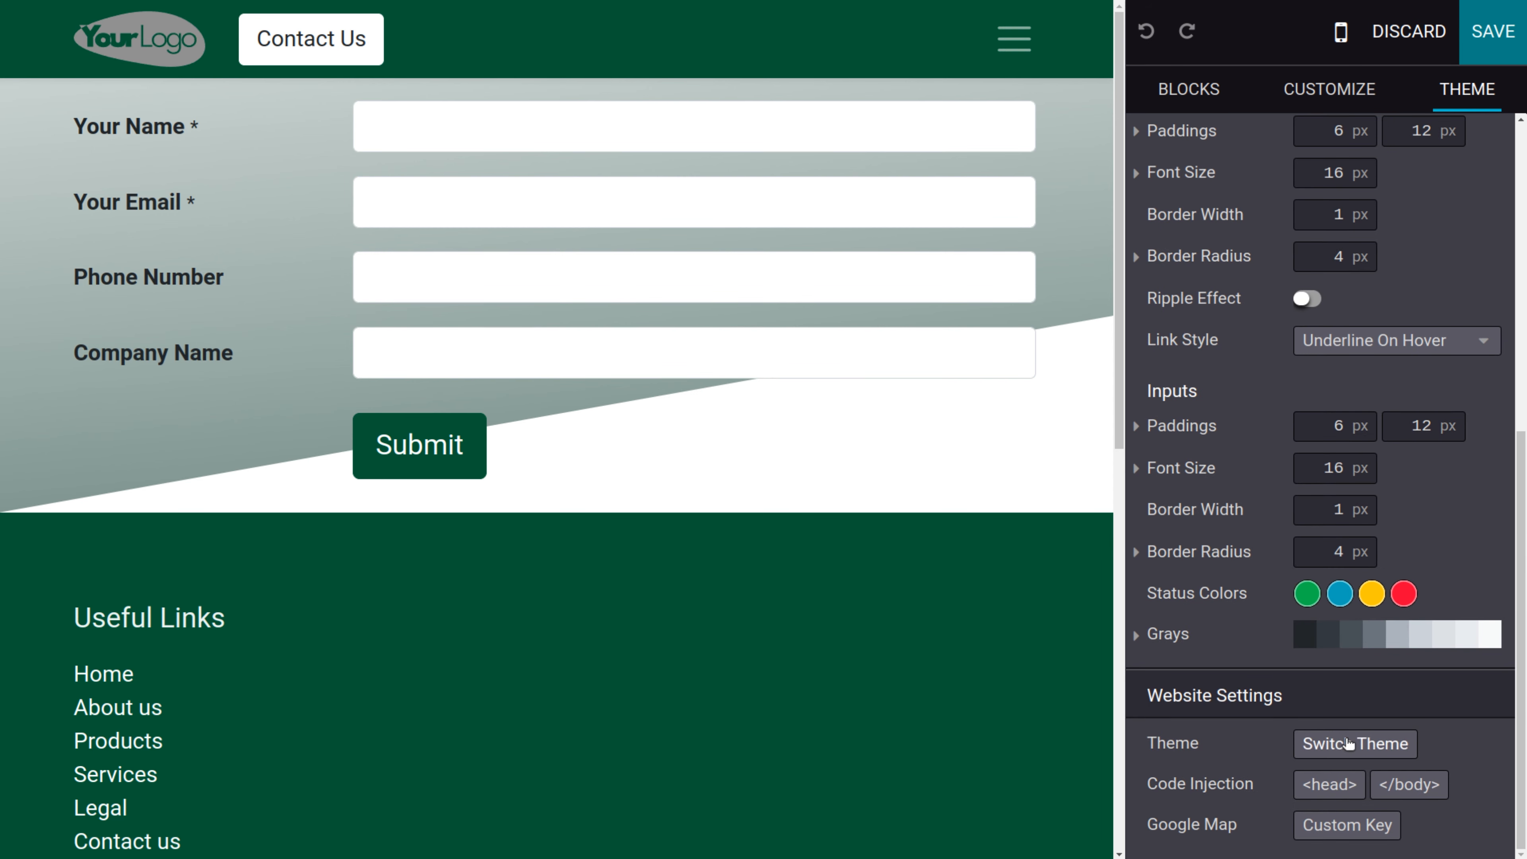
scroll(1303, 538, "up", 8)
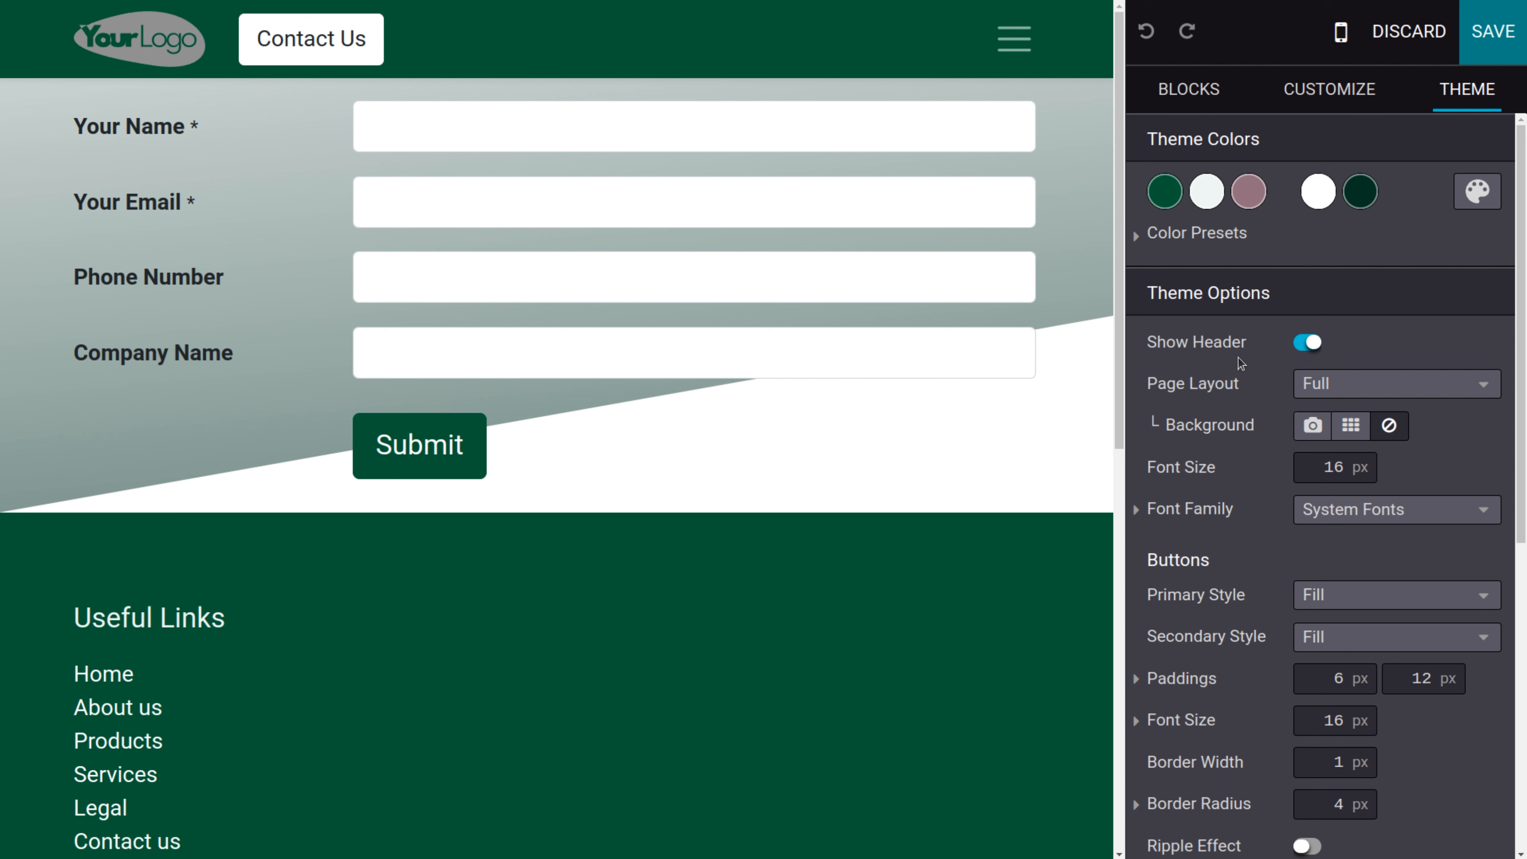
Step: Try Boxed and Framed page layouts, finally settling on Postcard
left_click(1325, 384)
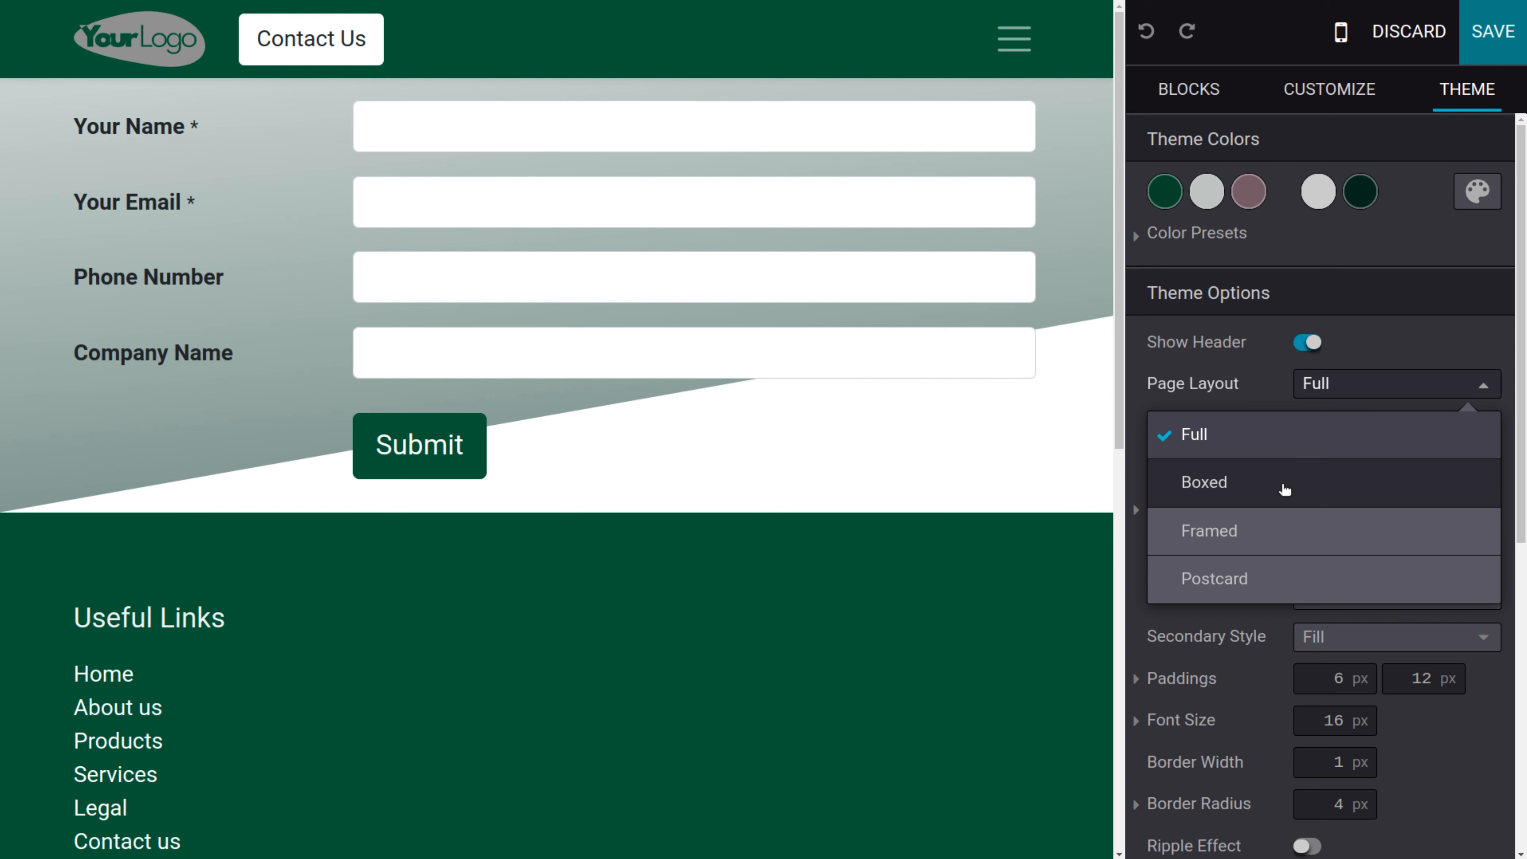
left_click(1269, 498)
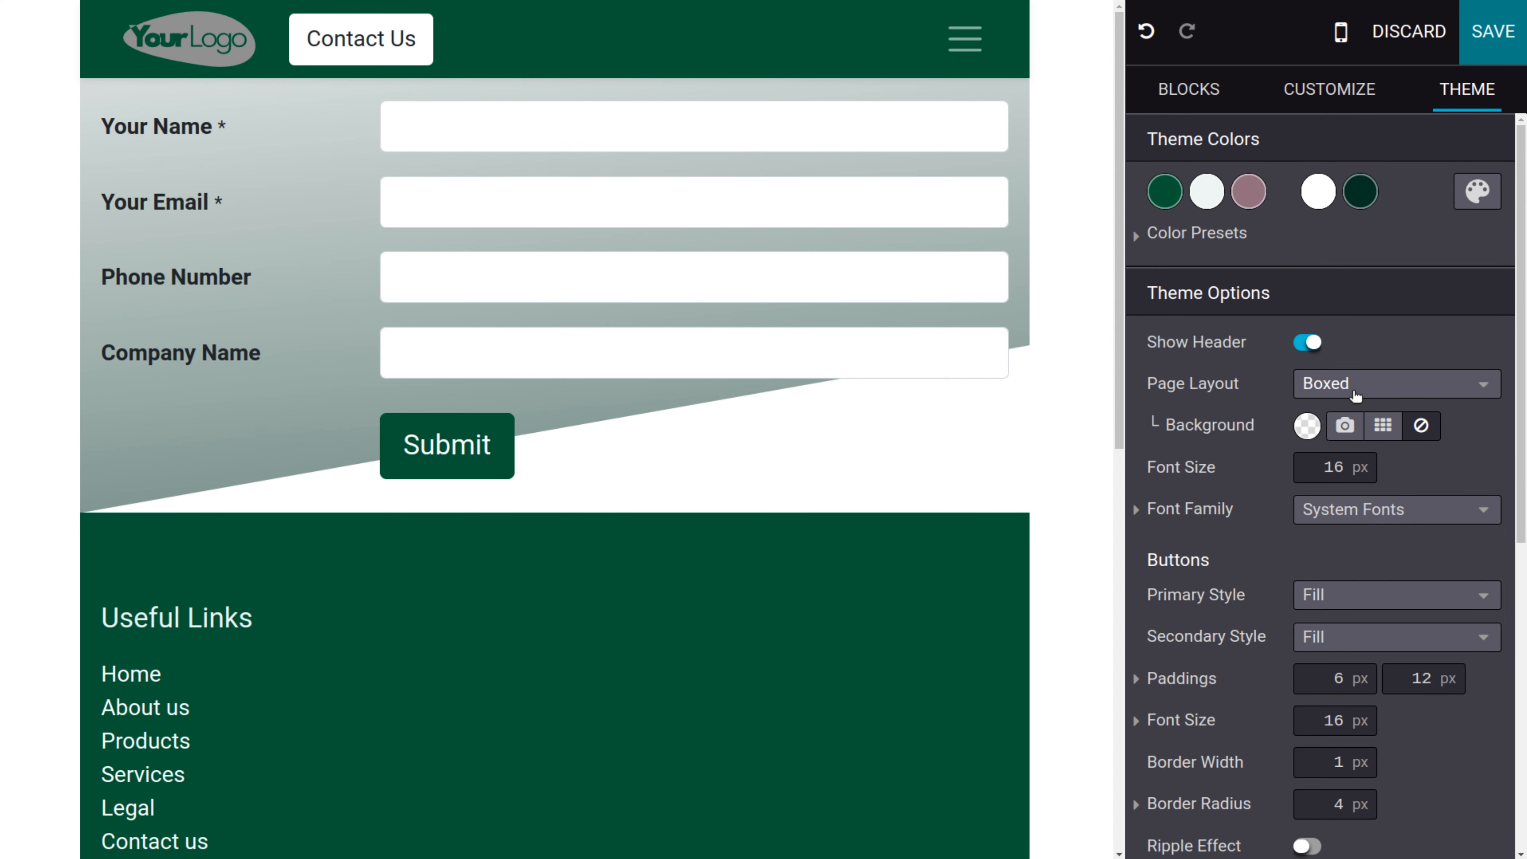
left_click(1355, 395)
left_click(1336, 533)
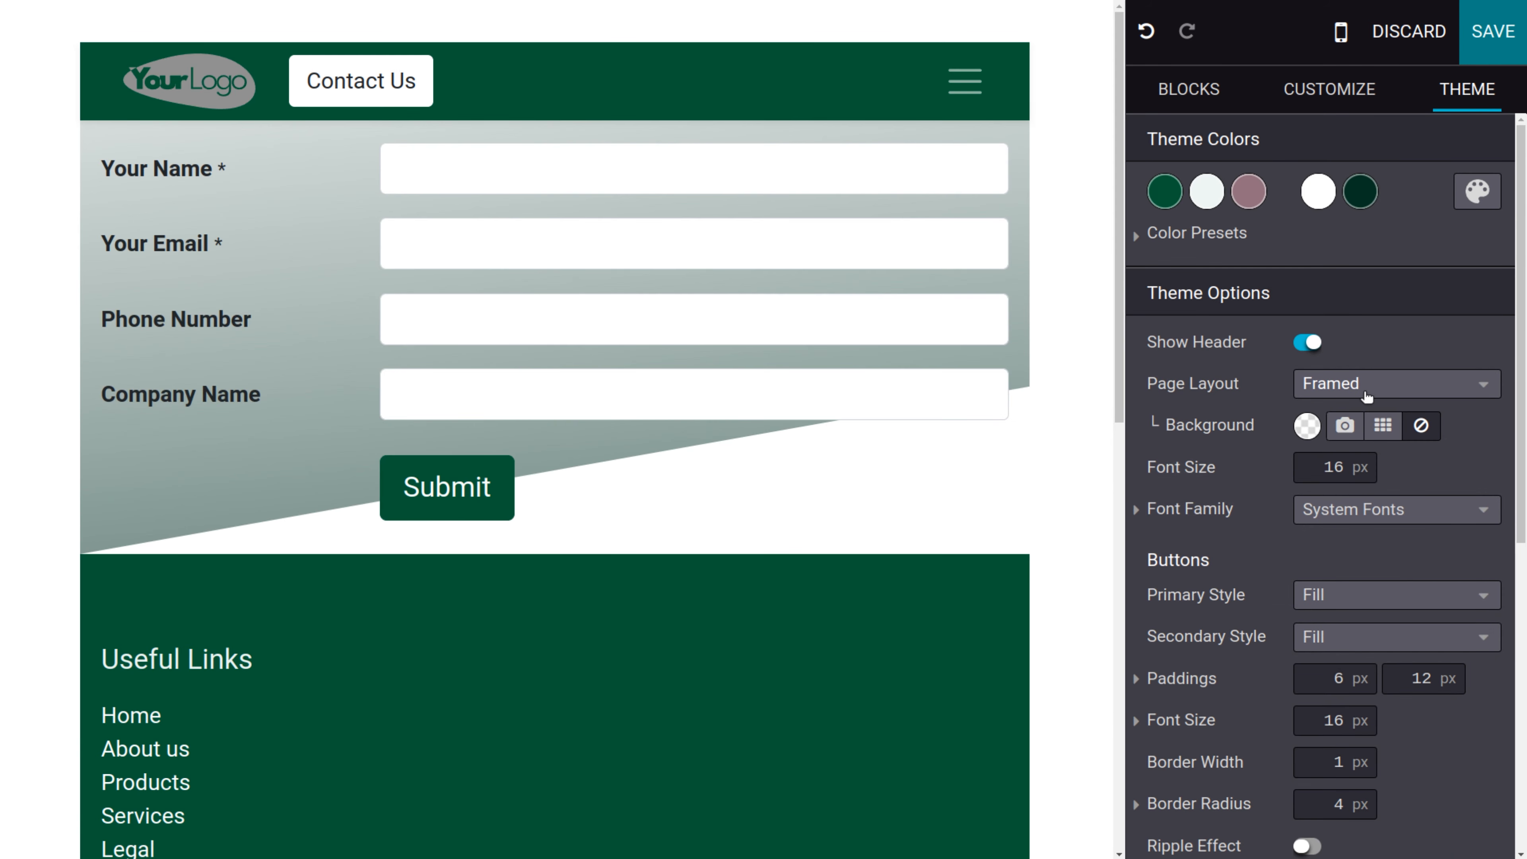
left_click(1366, 396)
left_click(1360, 578)
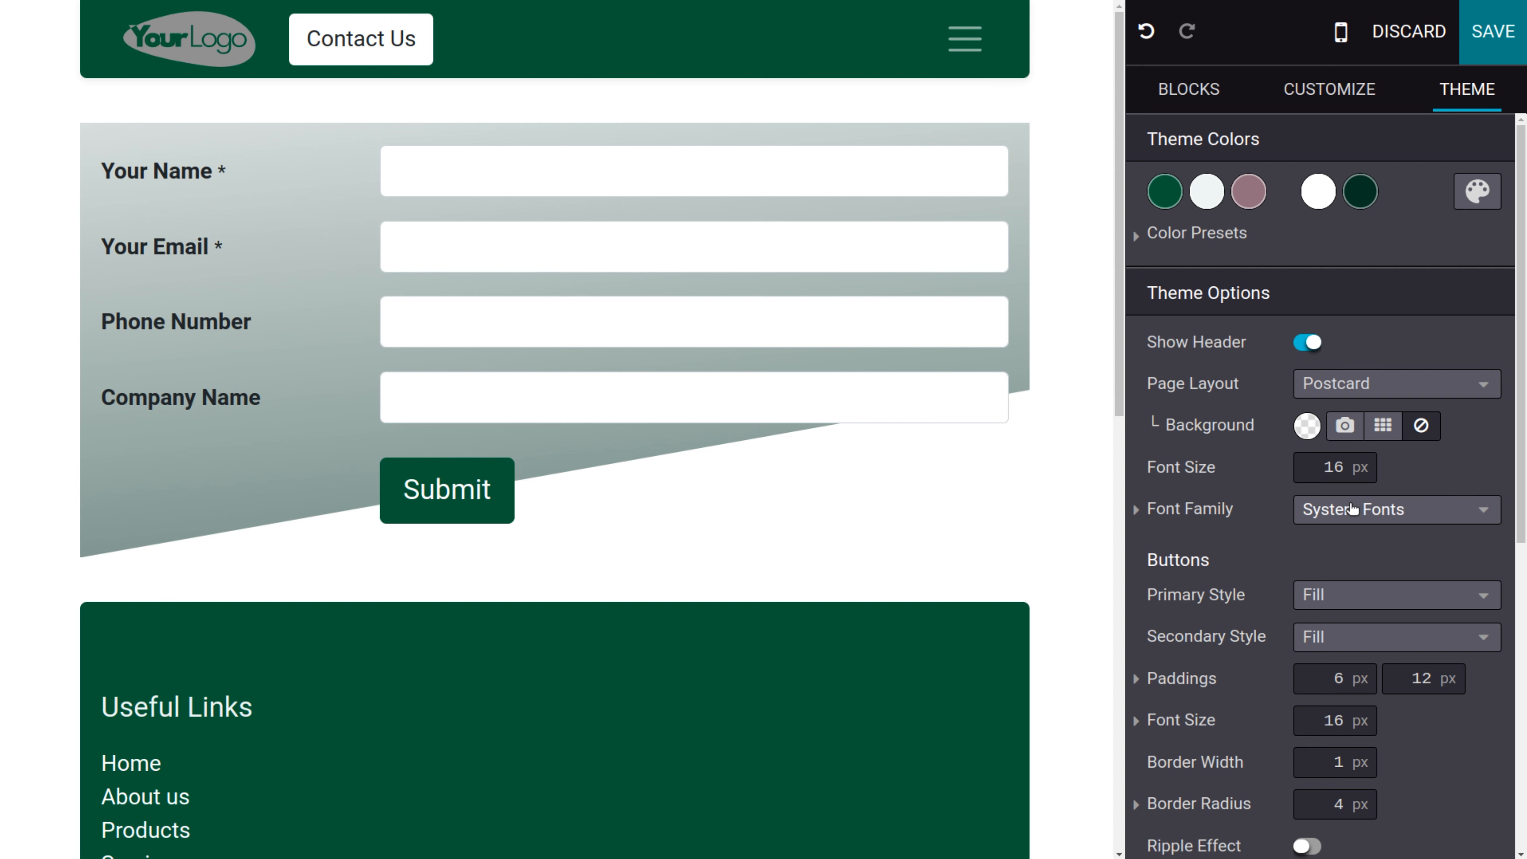
Step: Try the site font as Roboto, Open Sans, Source Sans Pro and Raleway
left_click(1366, 513)
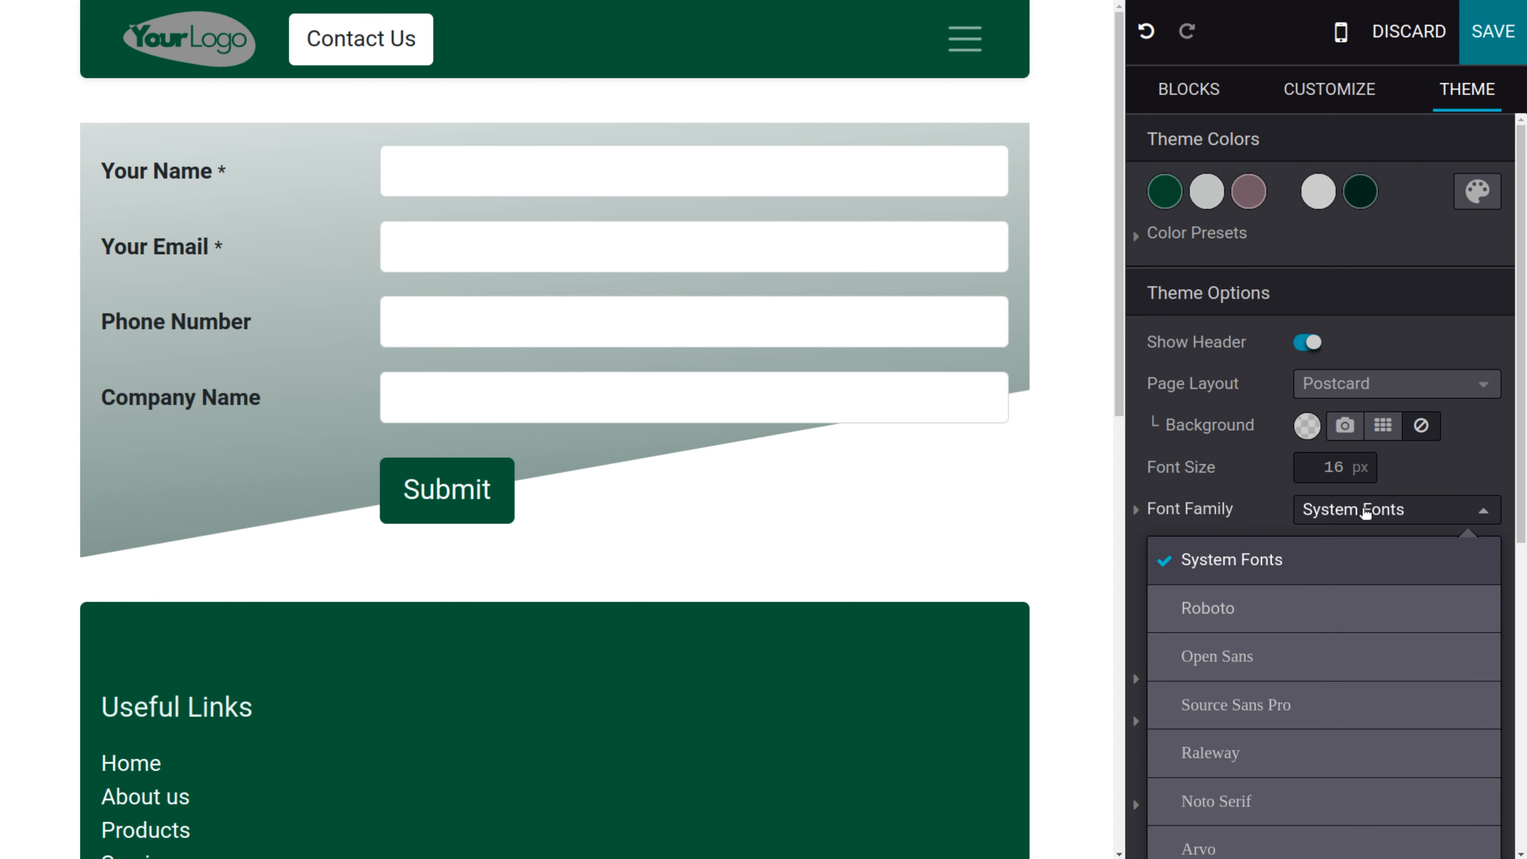
scroll(1330, 785, "down", 7)
scroll(1331, 785, "up", 6)
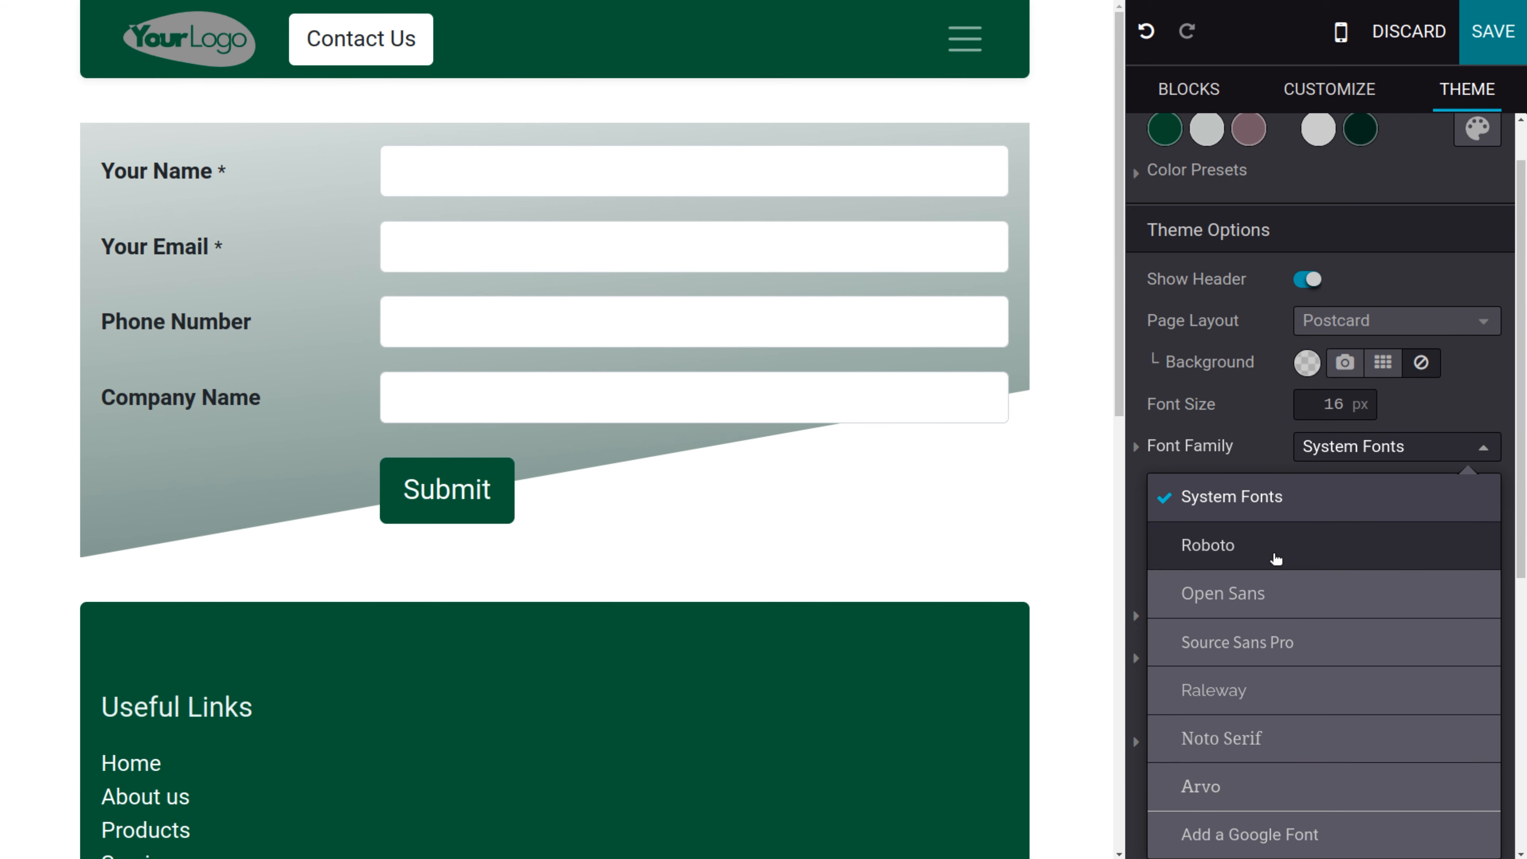
left_click(1271, 556)
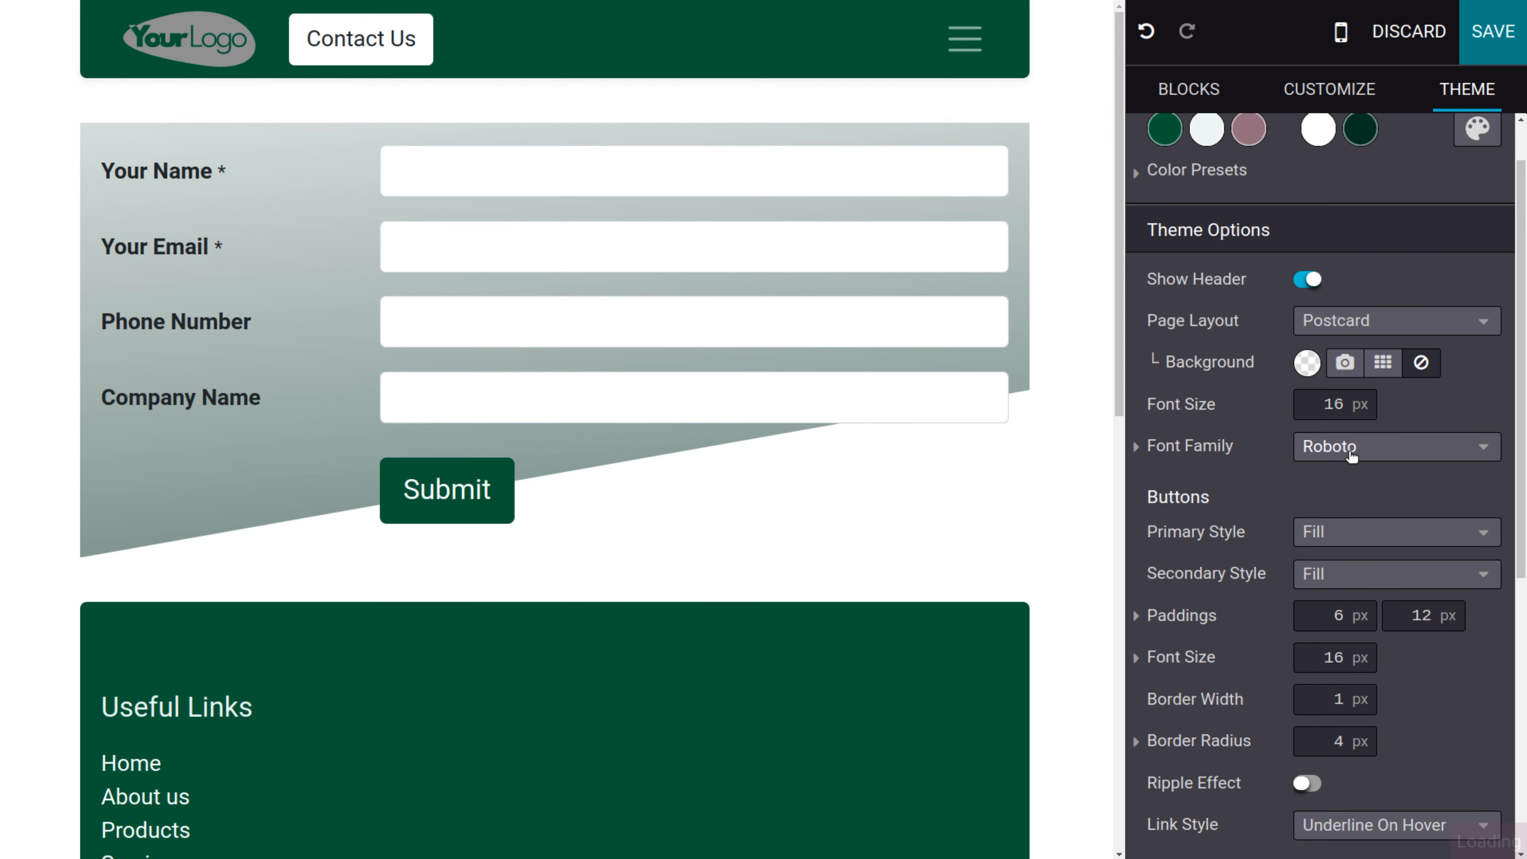
left_click(1352, 457)
left_click(1319, 595)
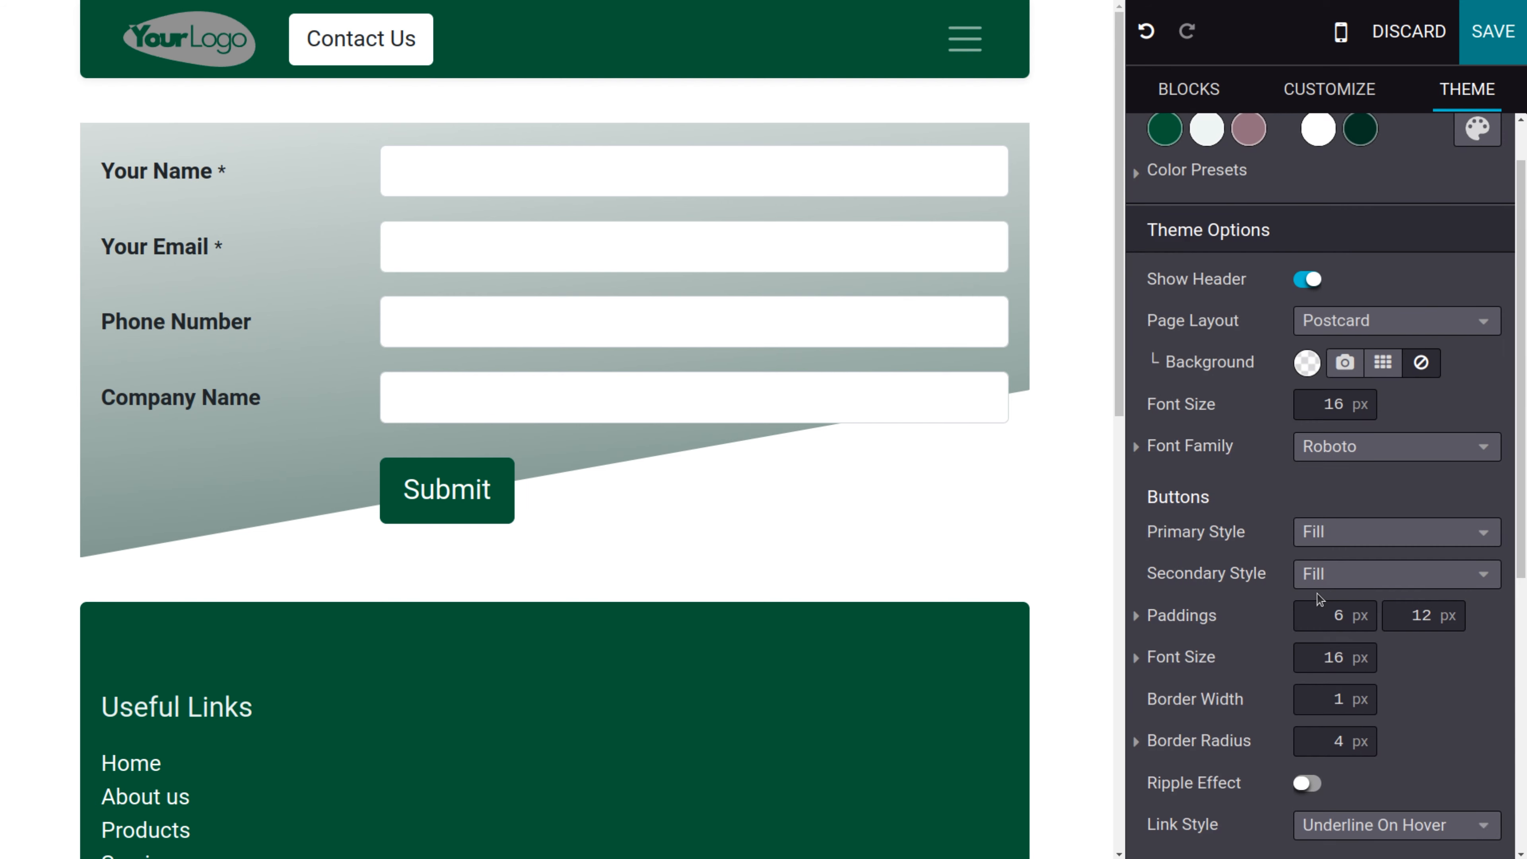
left_click(1381, 442)
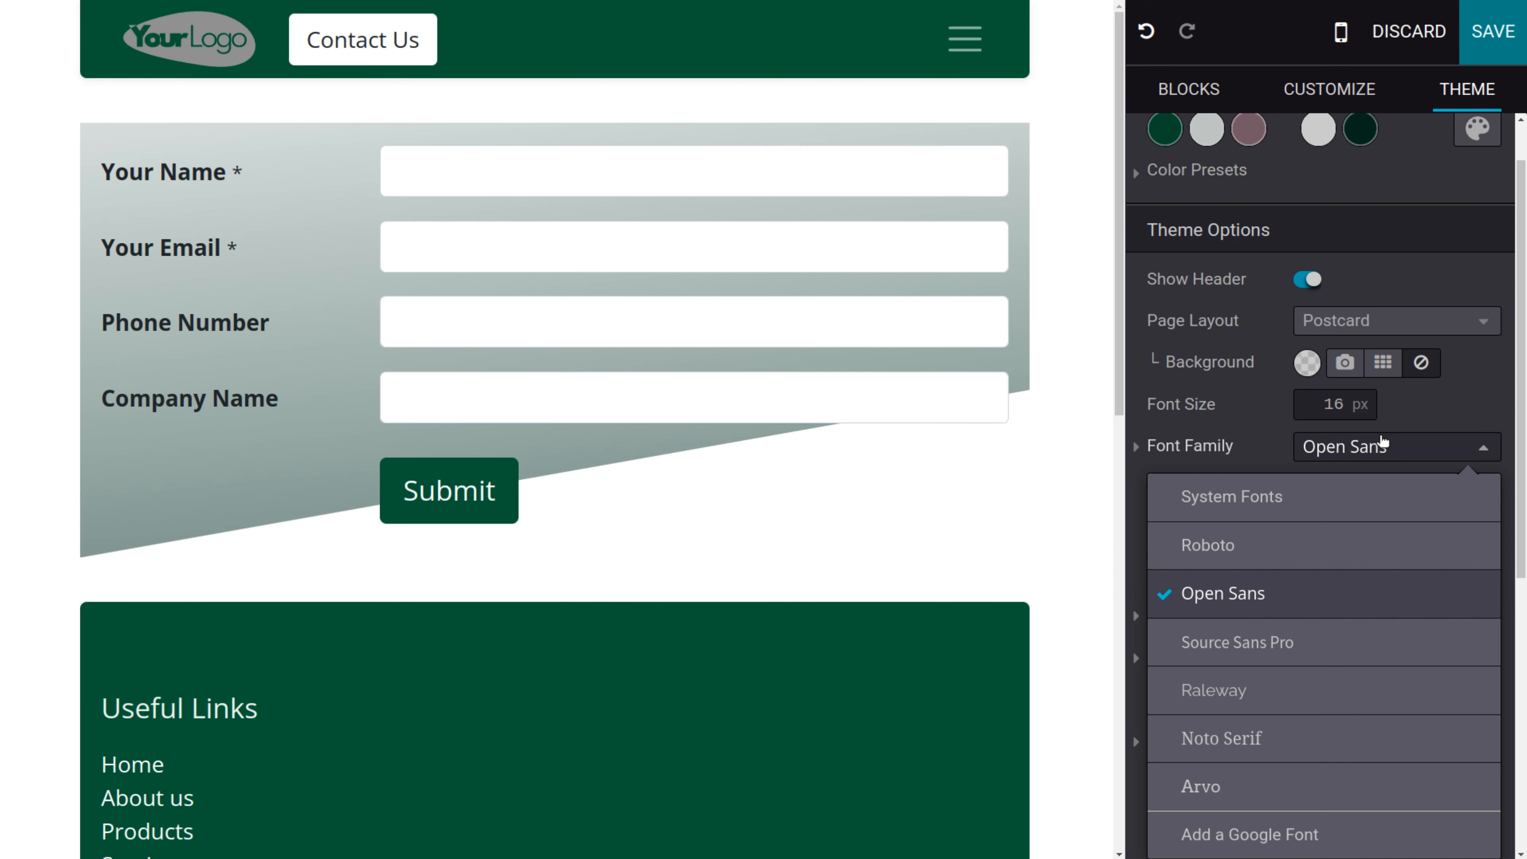
left_click(1381, 445)
left_click(1386, 447)
left_click(1318, 642)
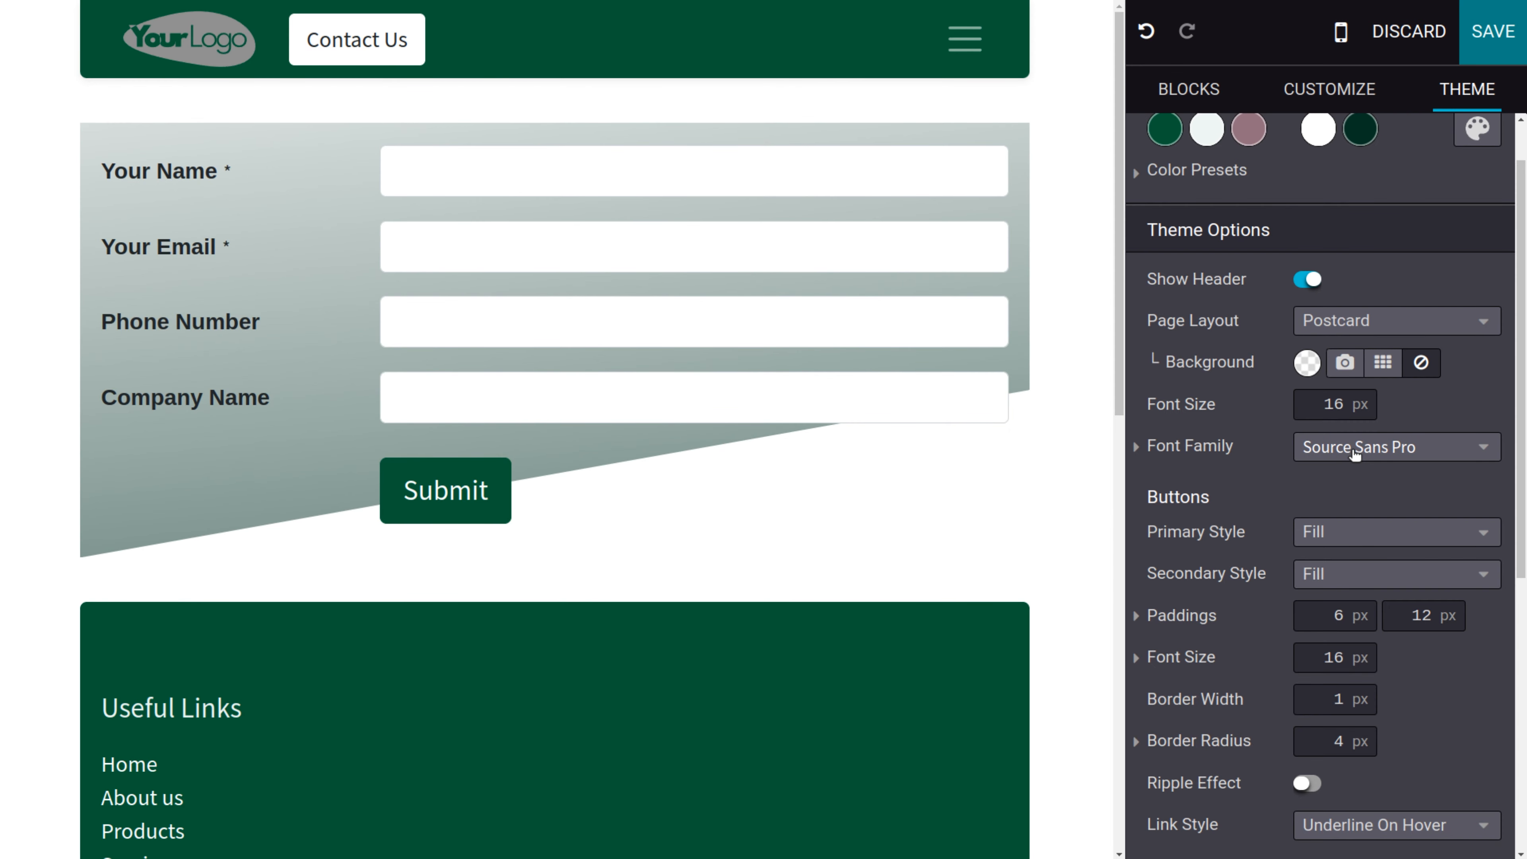
left_click(1354, 454)
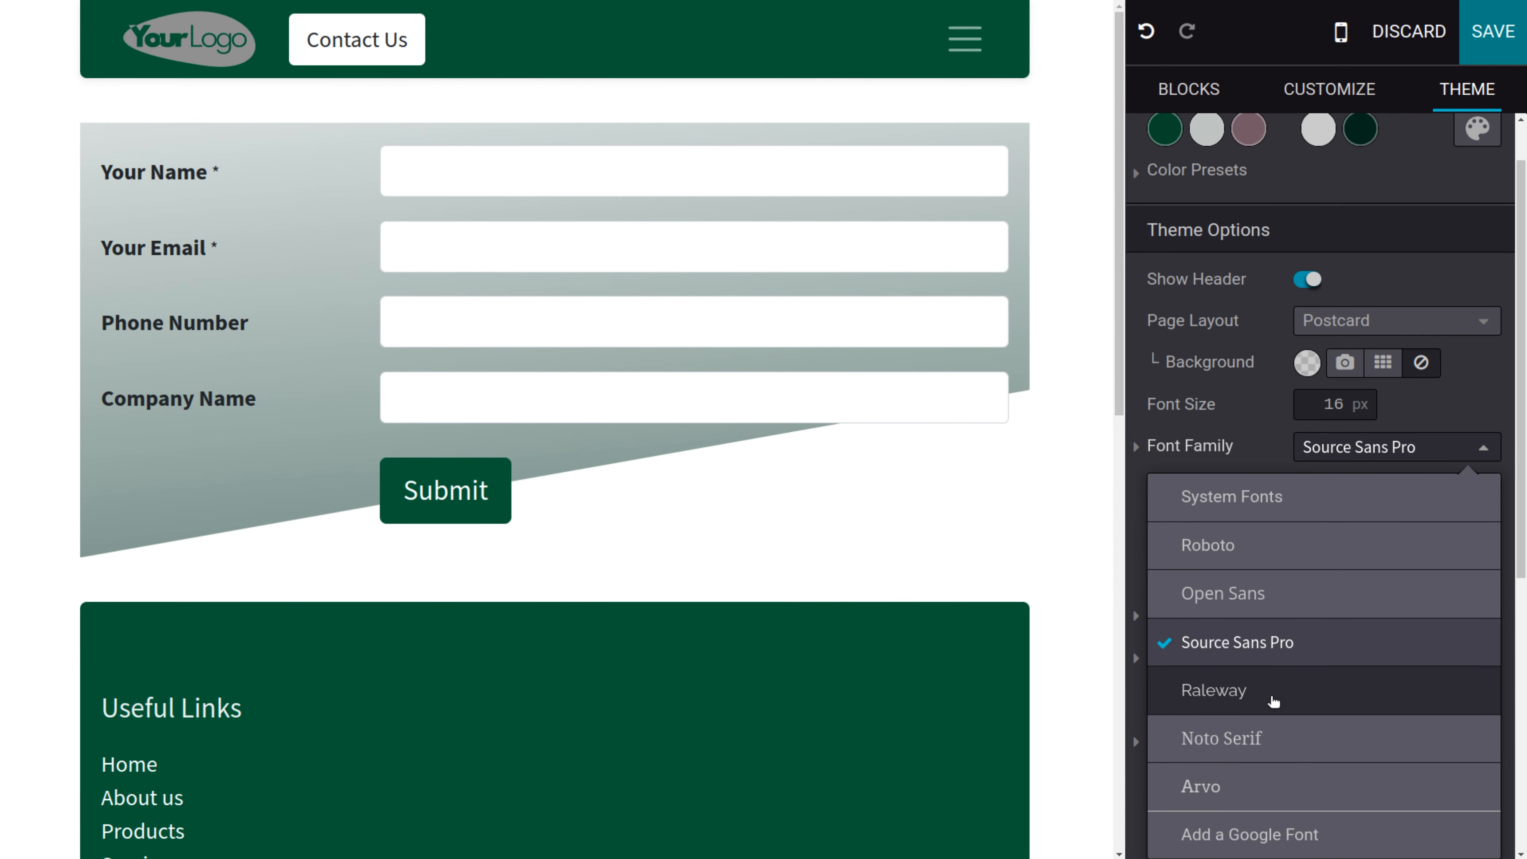
left_click(1273, 701)
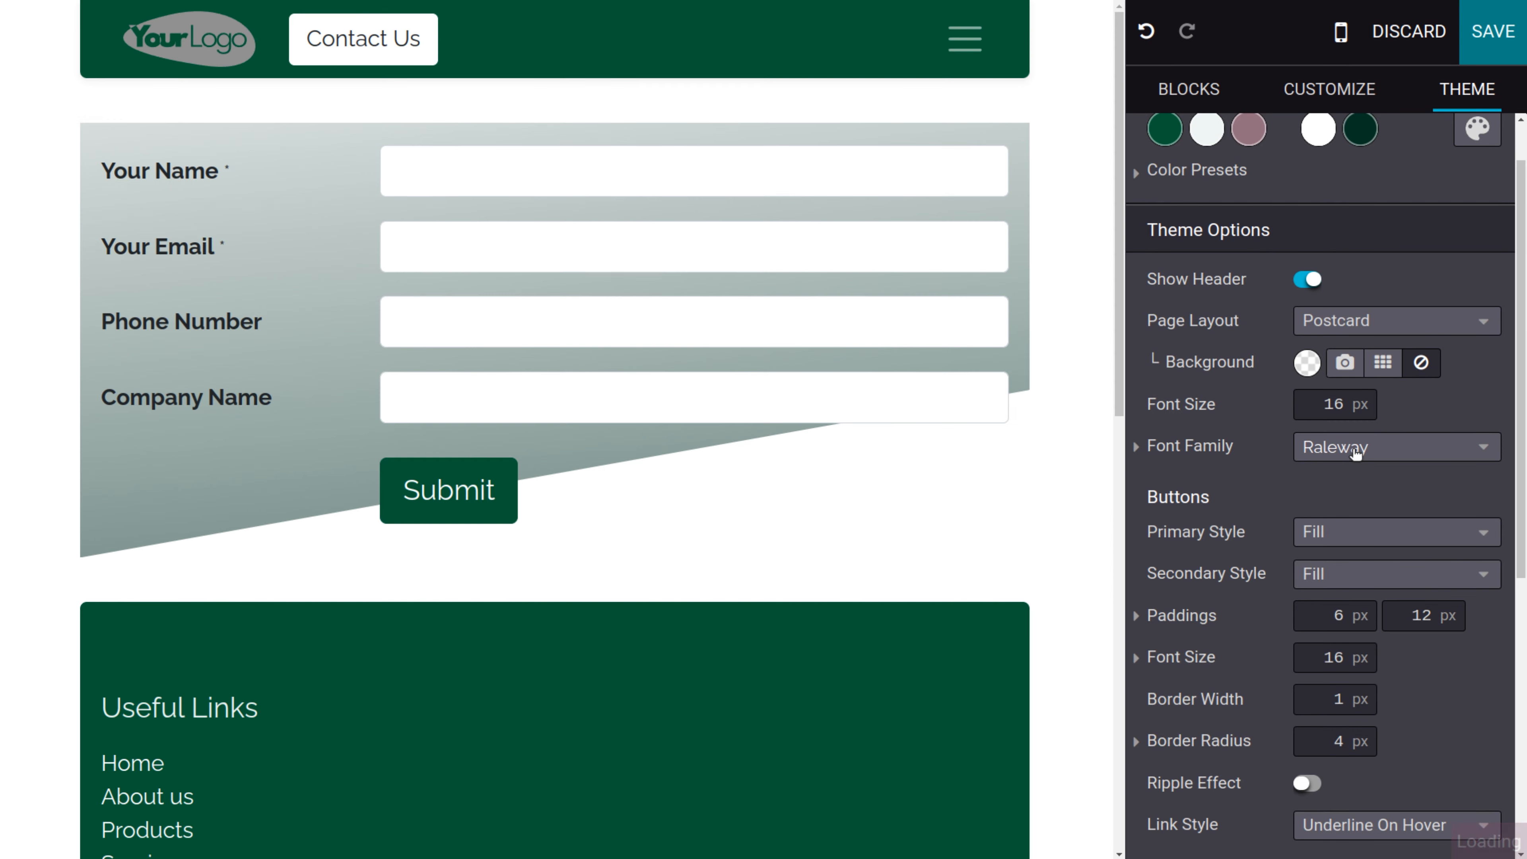
Step: Open the Add a Google Font dialog from Font Family and close it without adding
left_click(1356, 454)
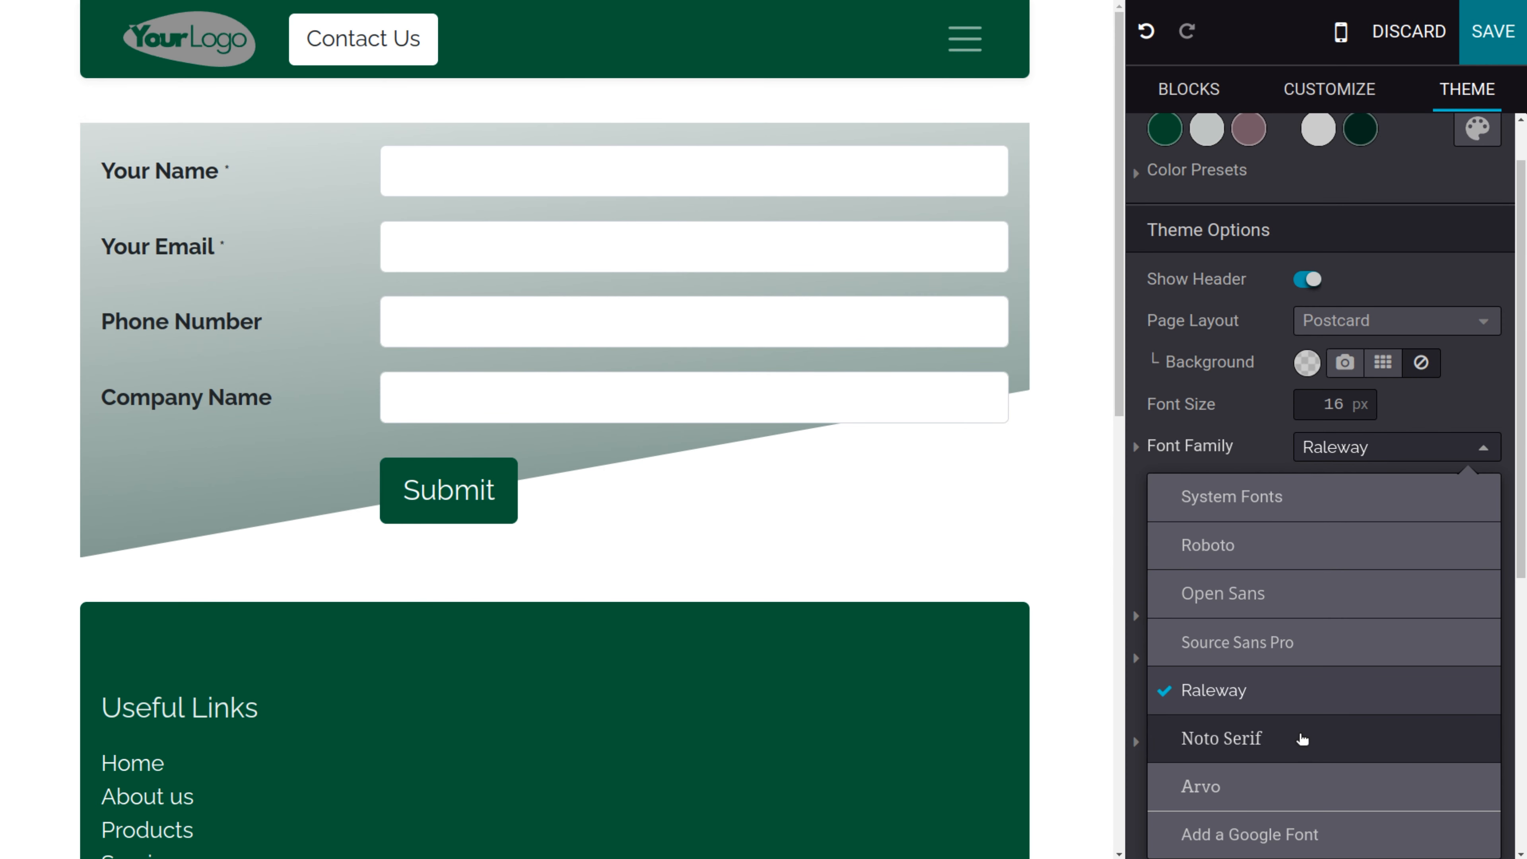
scroll(1297, 784, "down", 5)
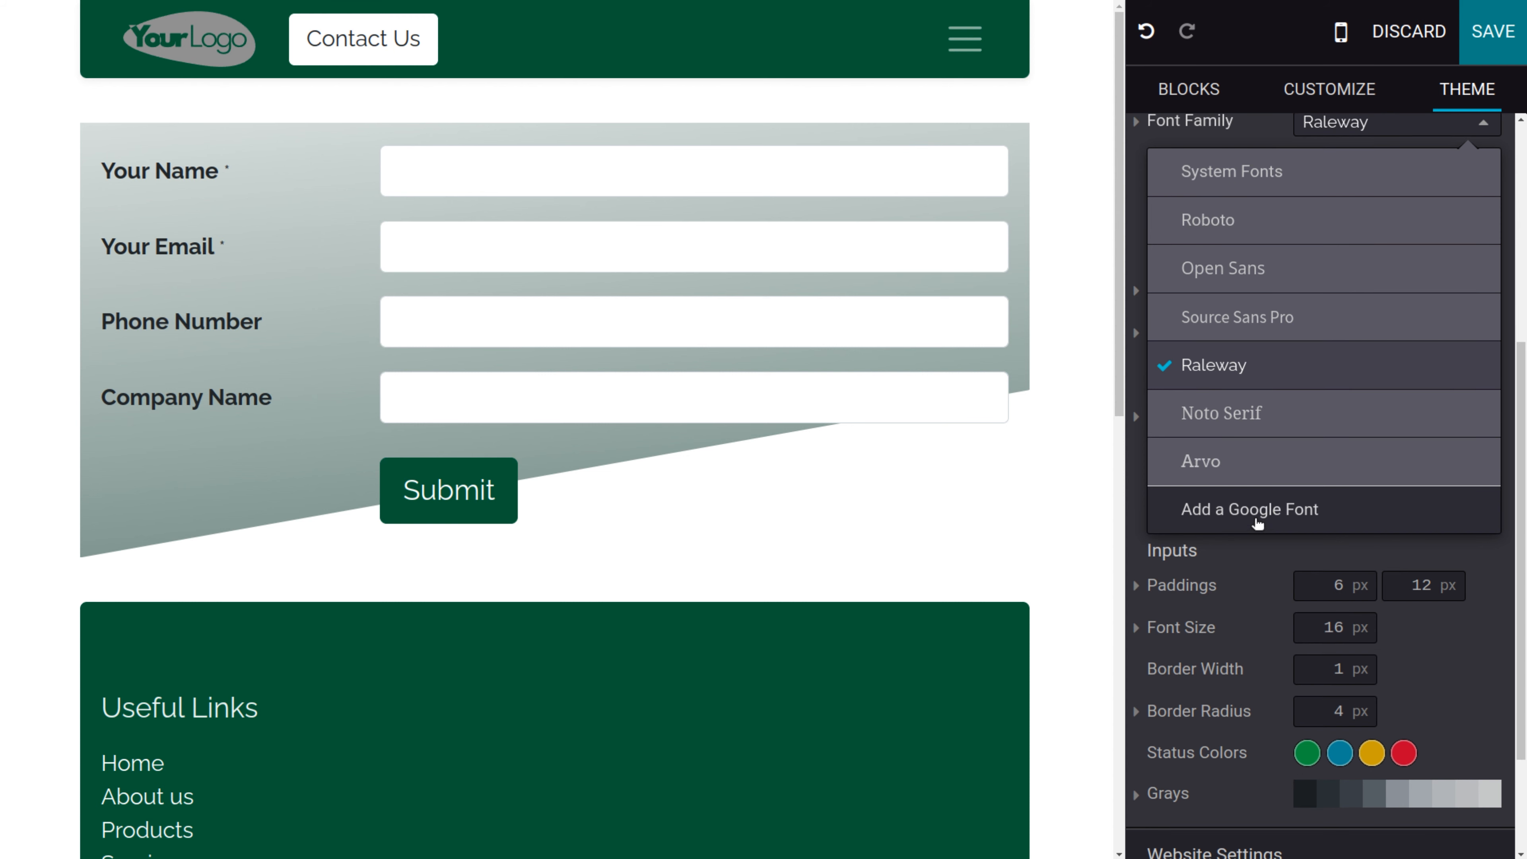
left_click(1258, 509)
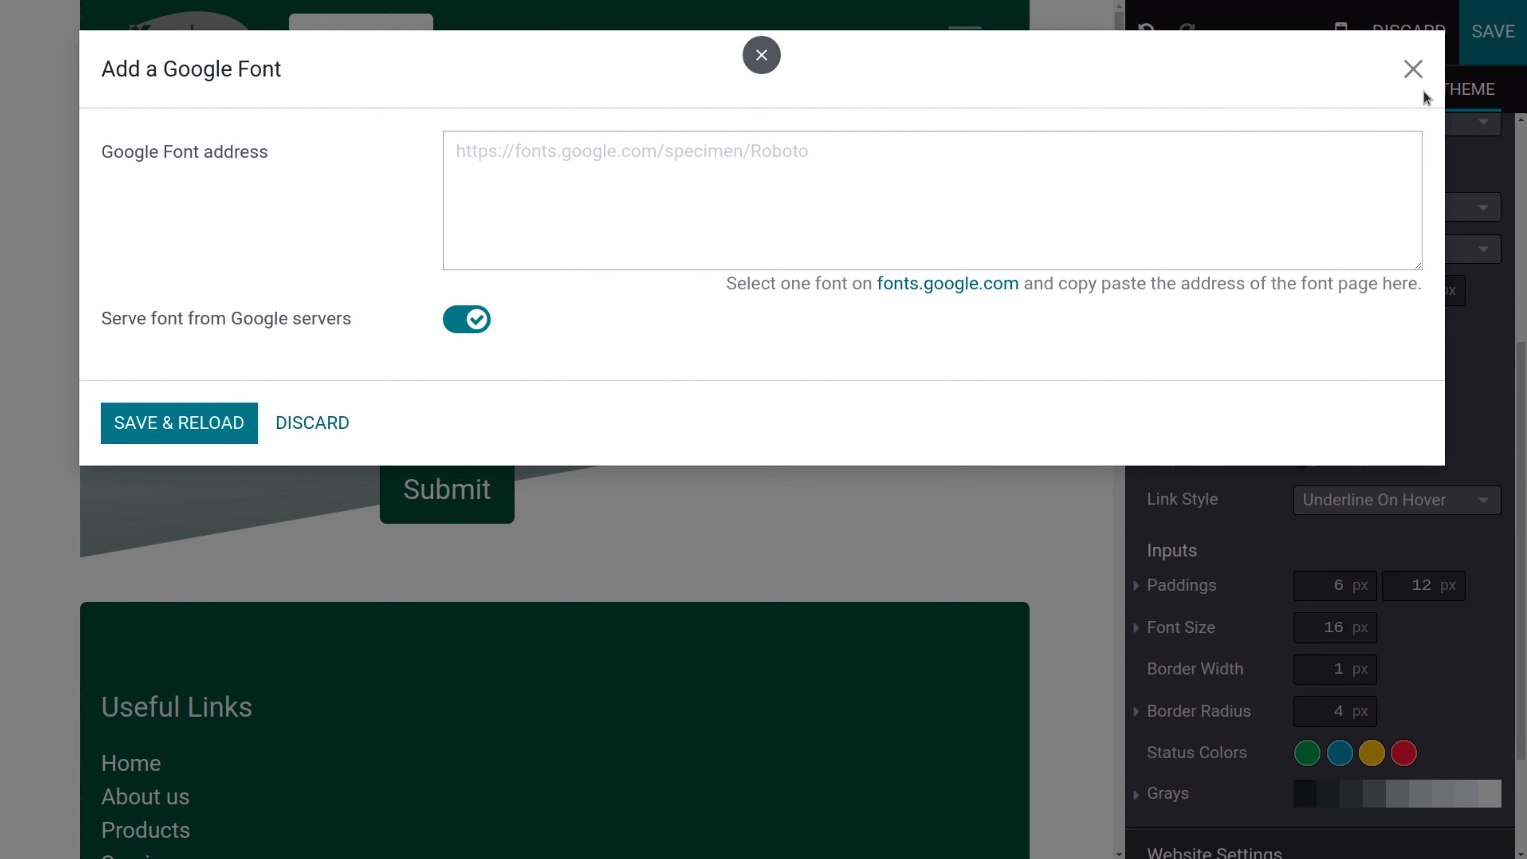
left_click(1413, 68)
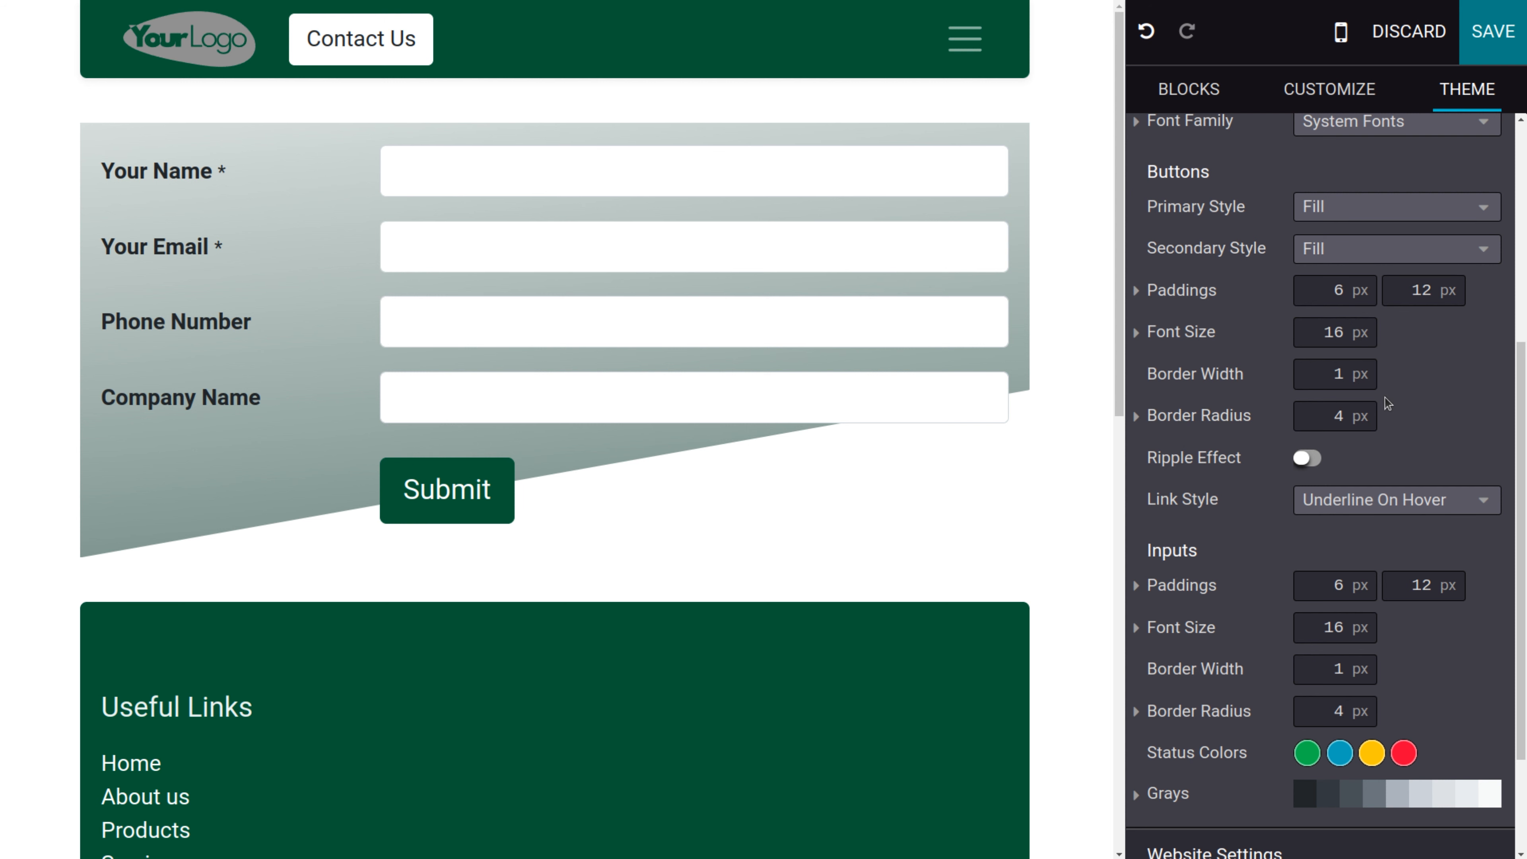
Step: Set the Primary button style to Outline
scroll(1332, 427, "up", 5)
scroll(1314, 466, "down", 2)
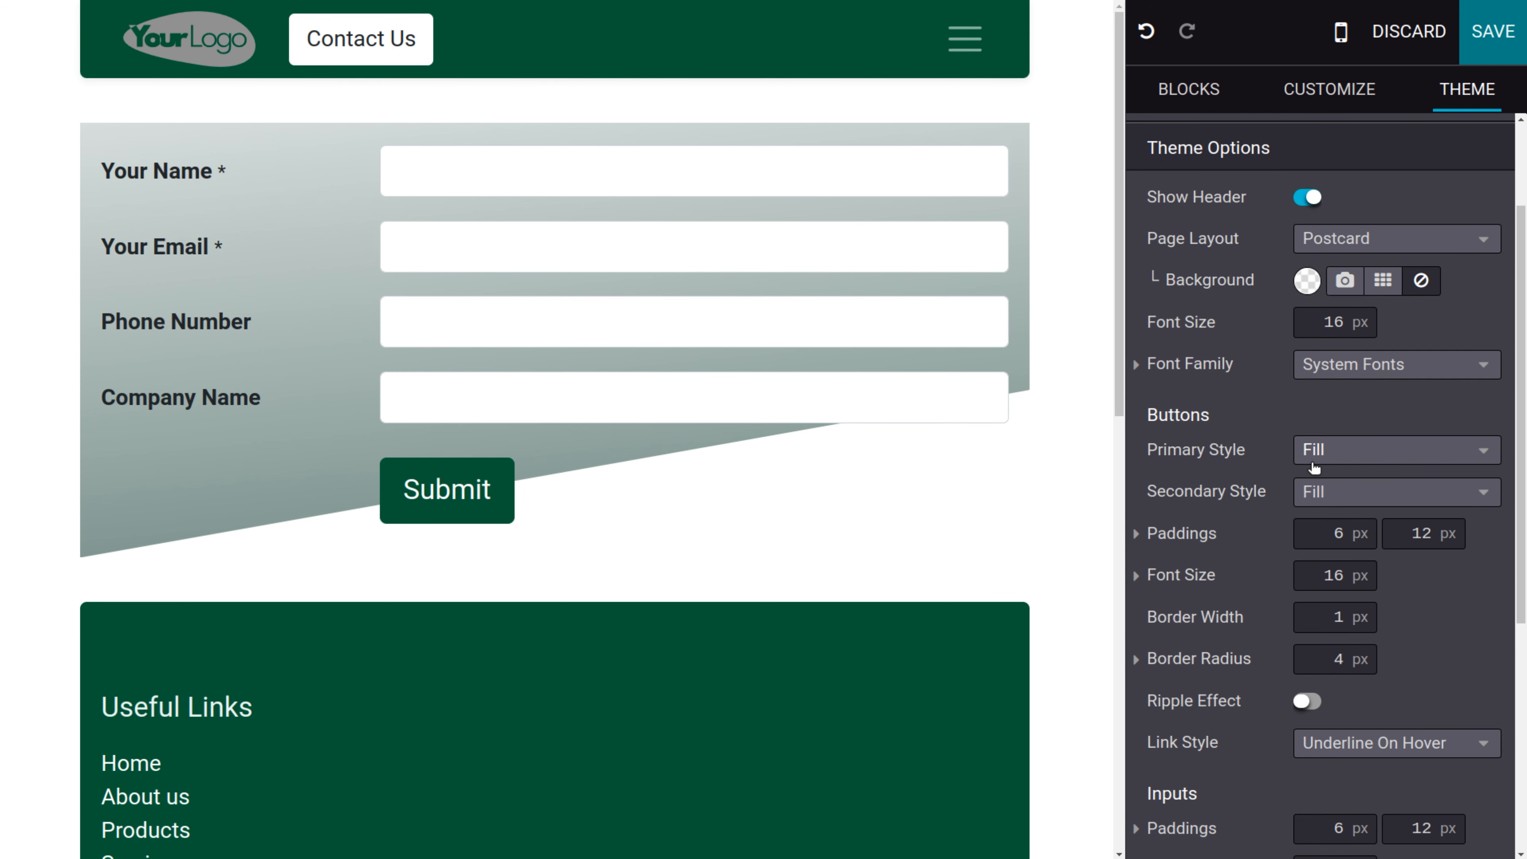
left_click(1315, 463)
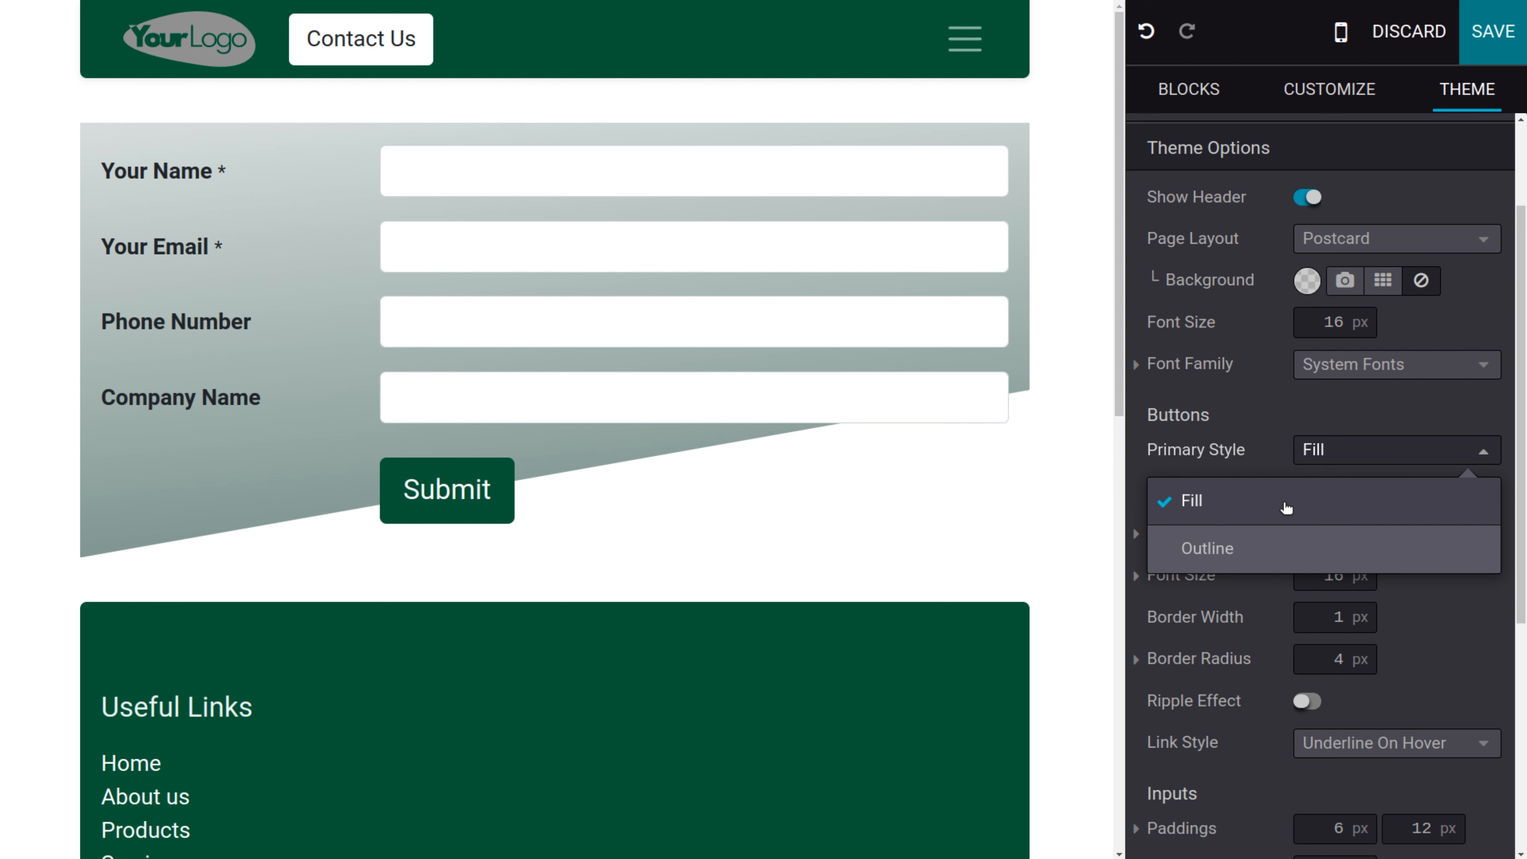
left_click(1259, 550)
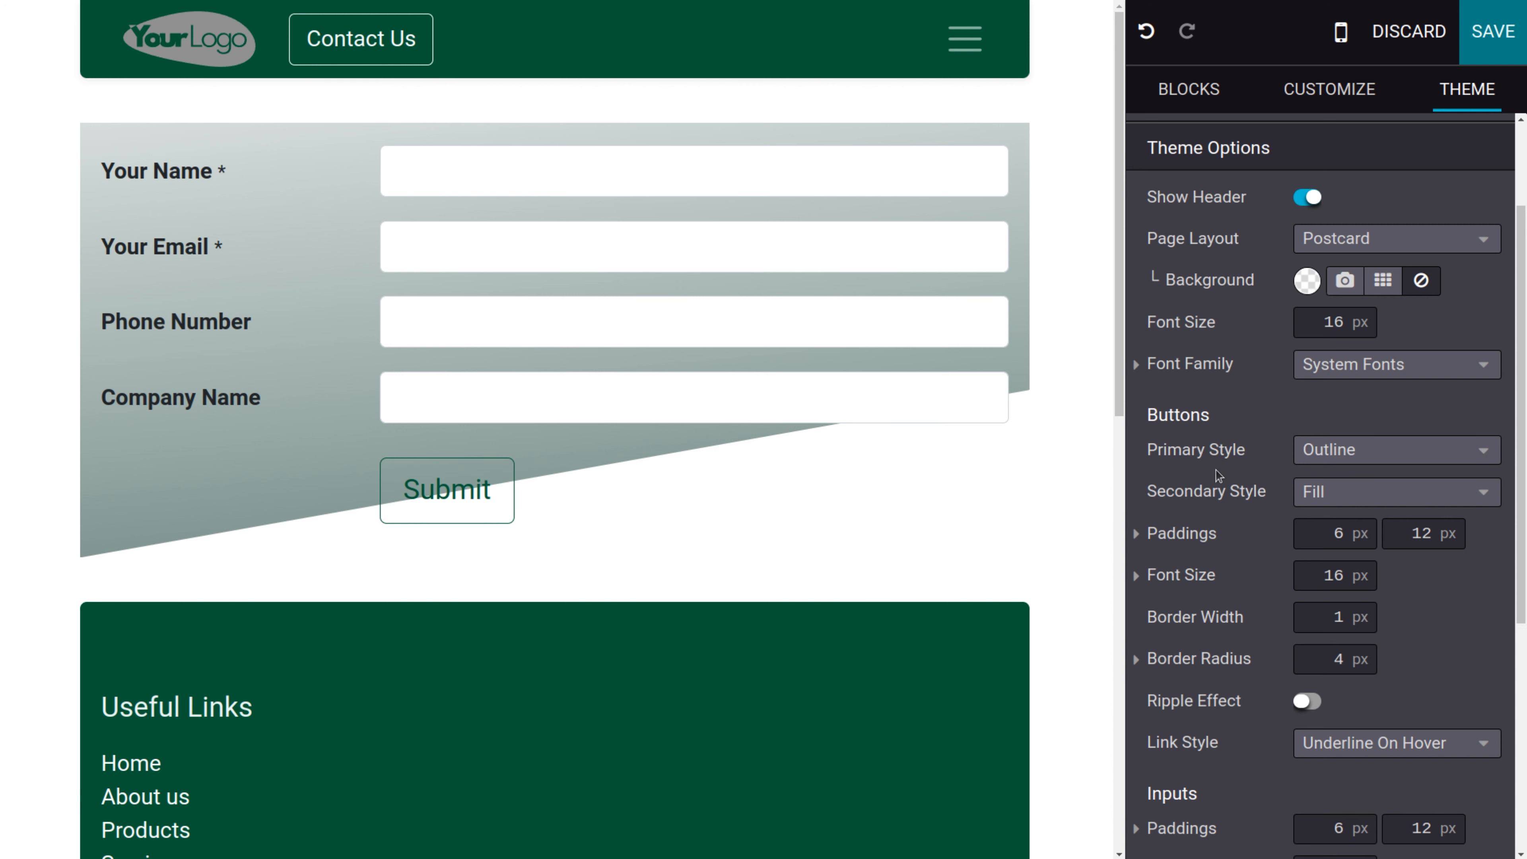
Step: Try outlined secondary buttons, then switch Secondary Style back to filled
left_click(1335, 493)
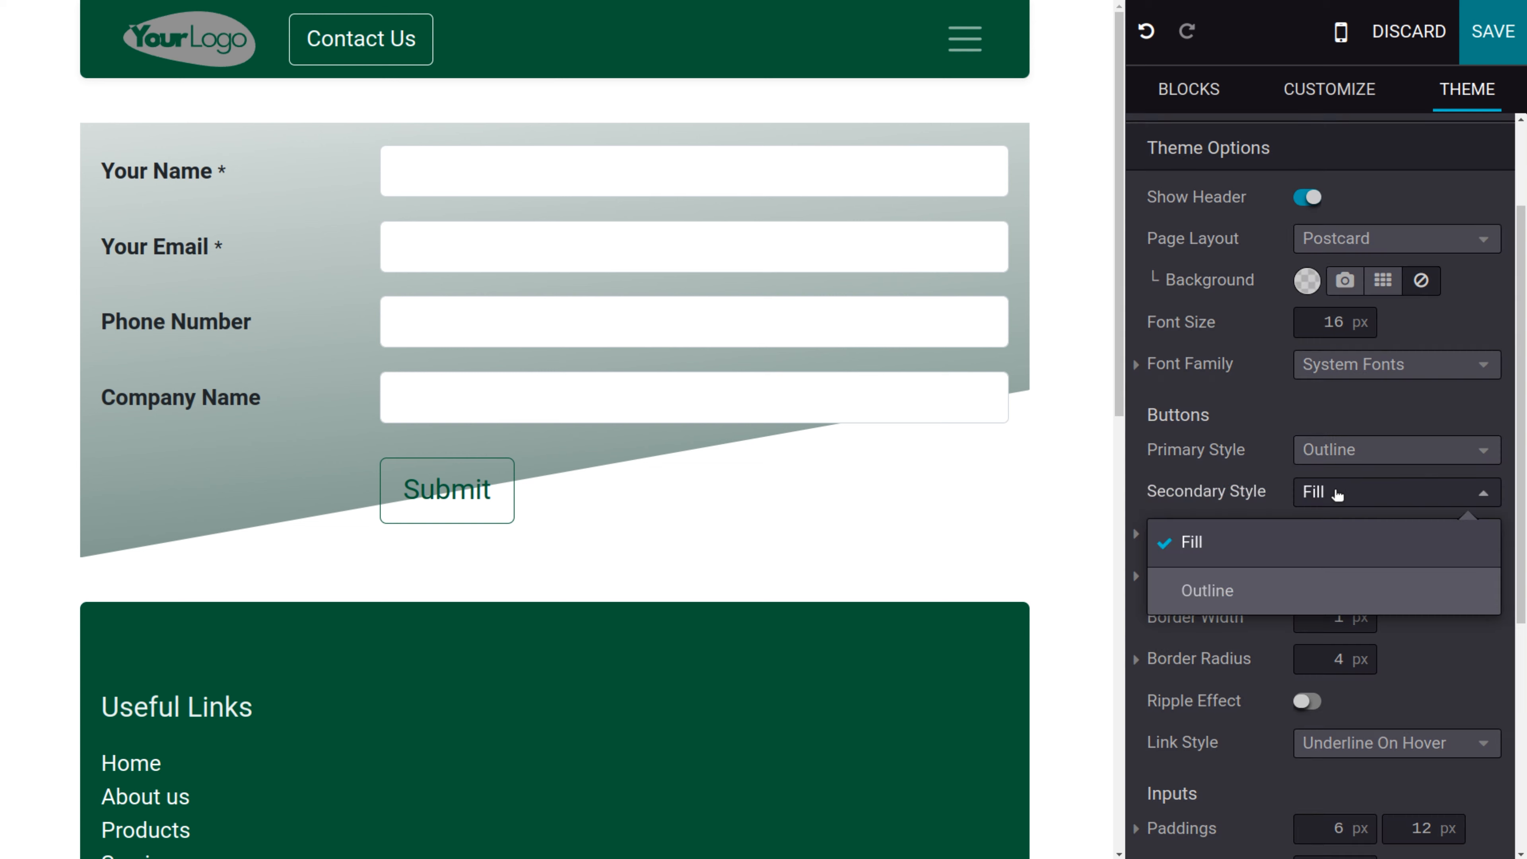
left_click(1264, 580)
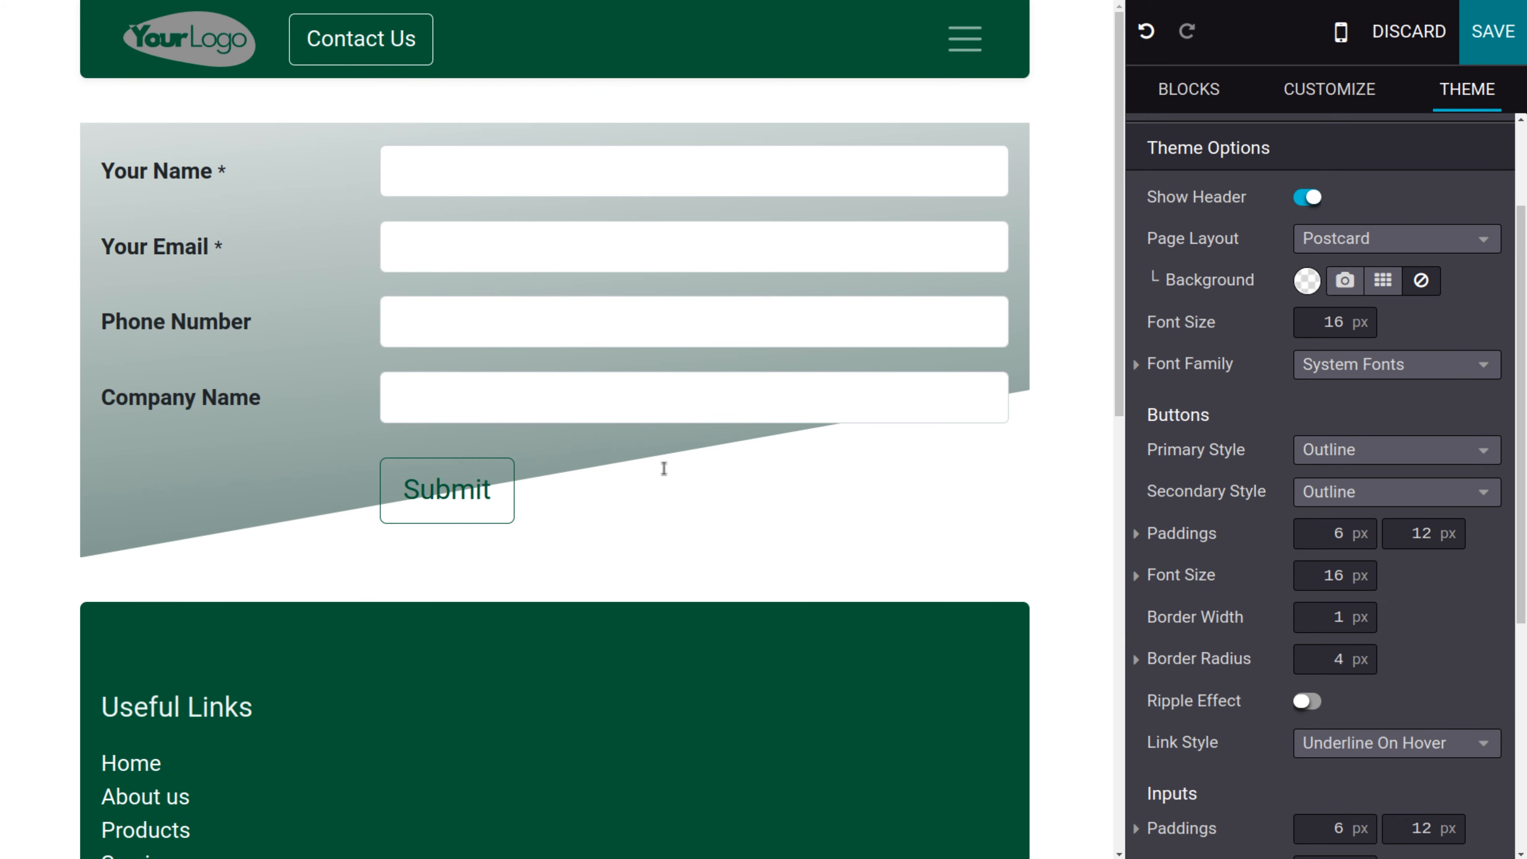
scroll(664, 469, "down", 10)
scroll(664, 469, "up", 10)
left_click(1340, 496)
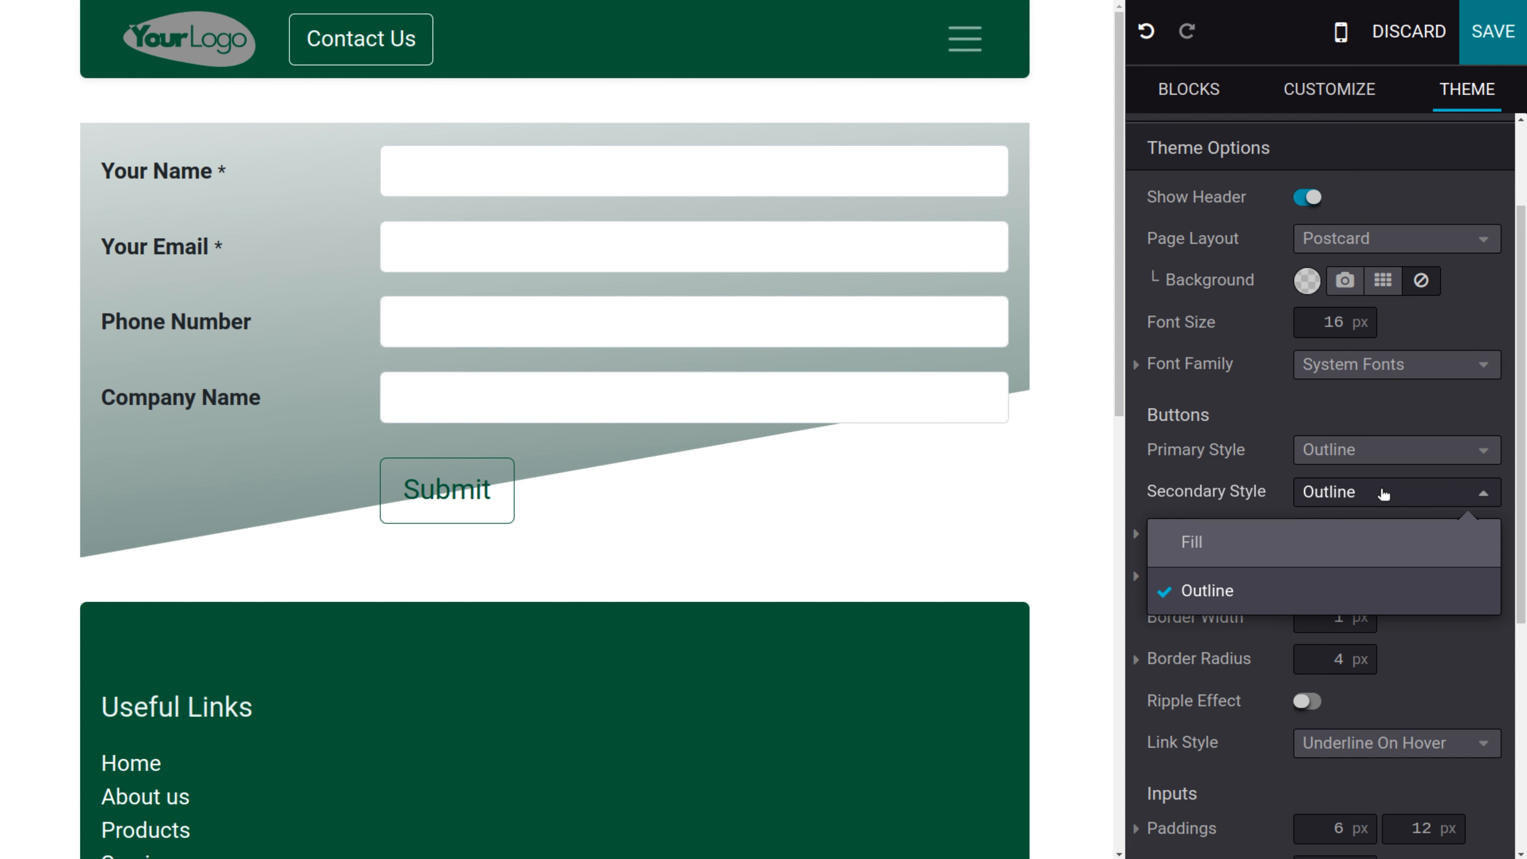
left_click(1299, 555)
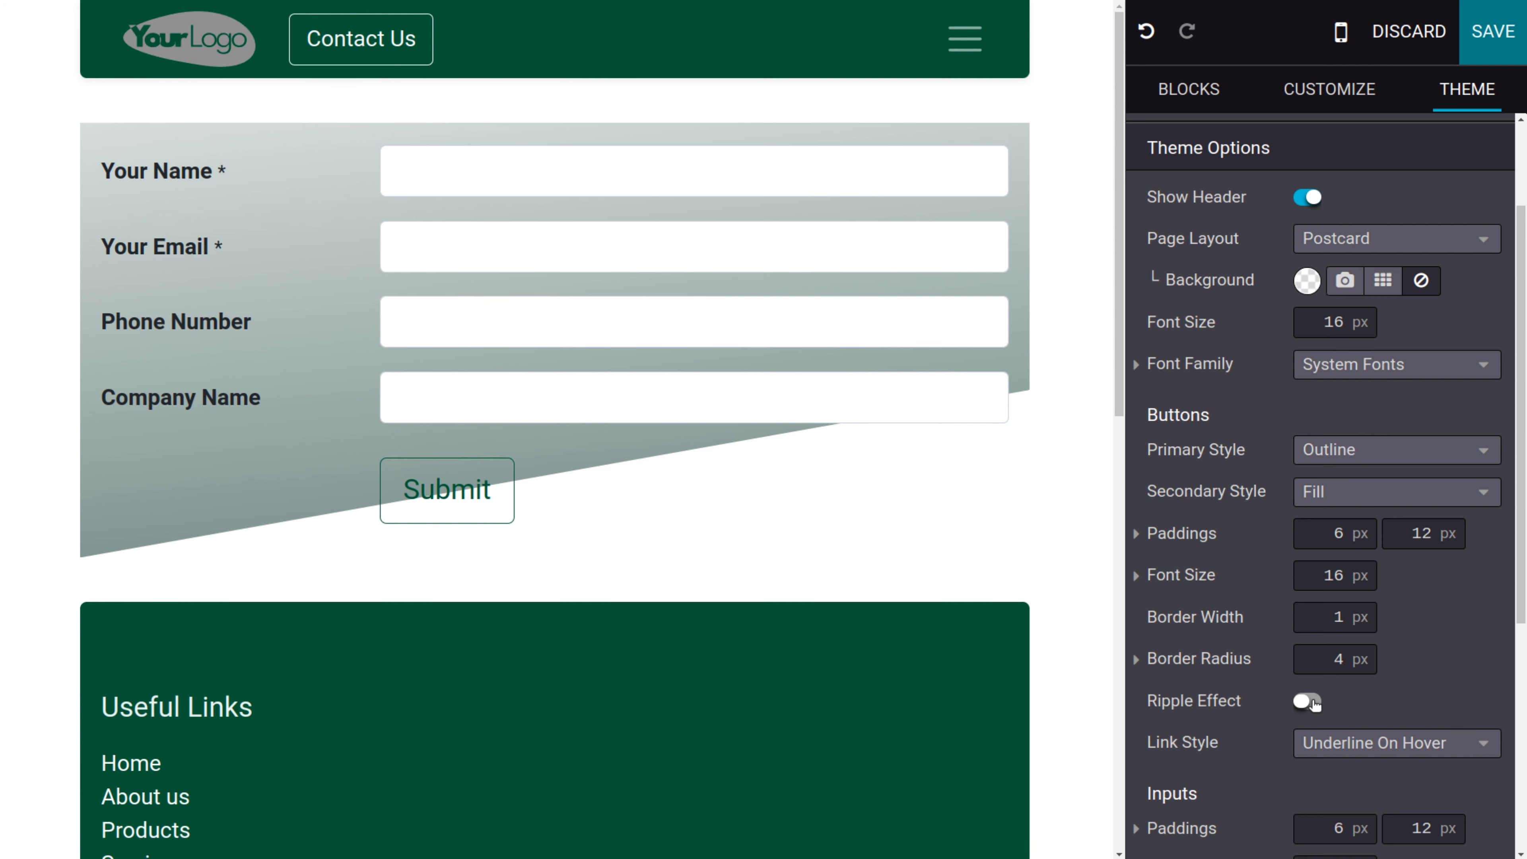
Step: Toggle the button Ripple Effect on and off, and leave the link style unchanged
left_click(1310, 702)
left_click(1307, 701)
left_click(1322, 744)
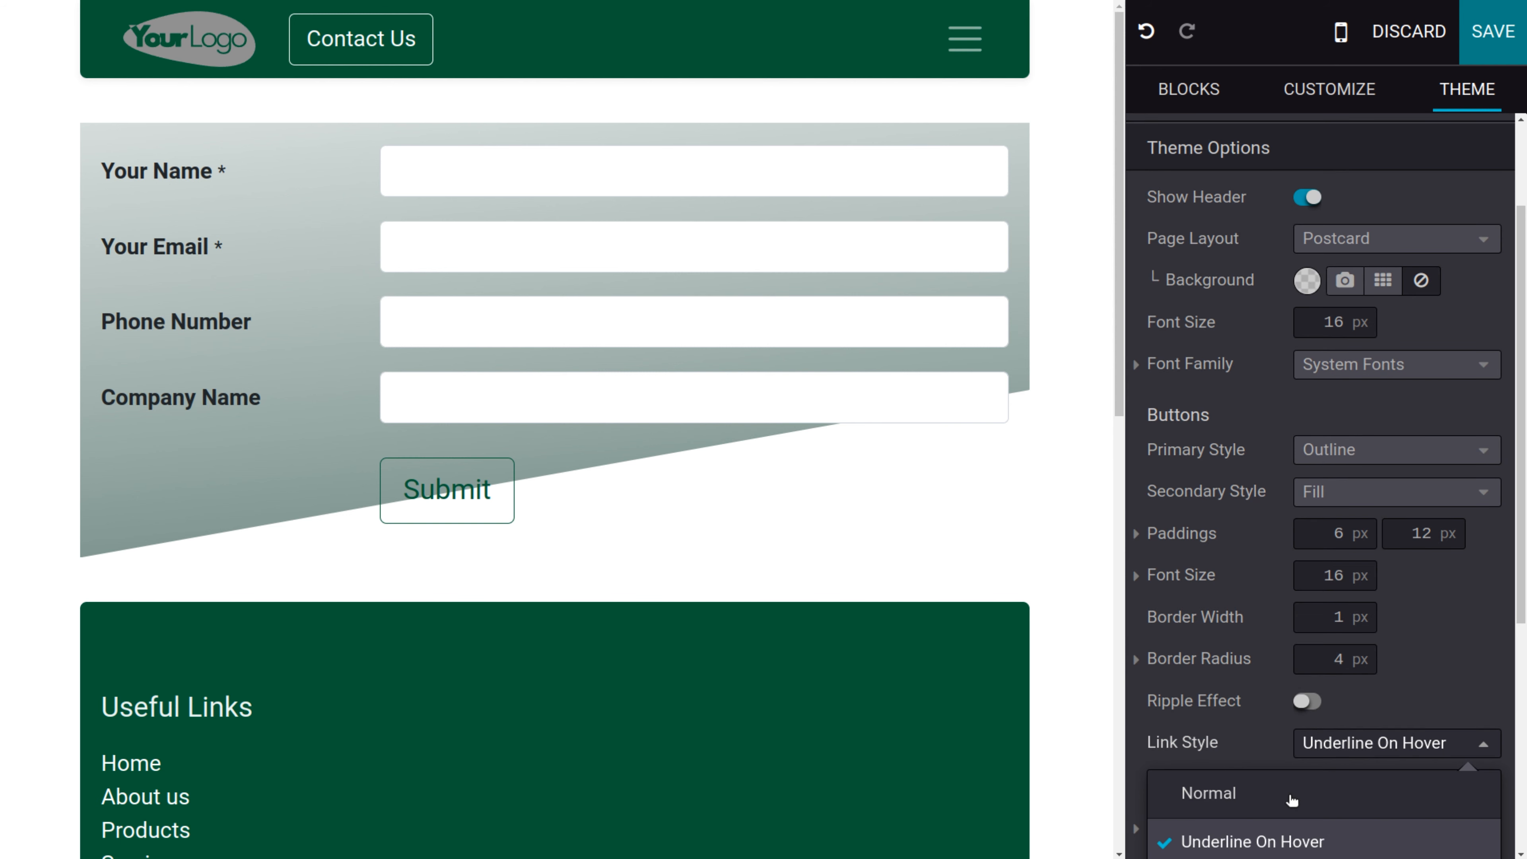
scroll(1293, 800, "down", 4)
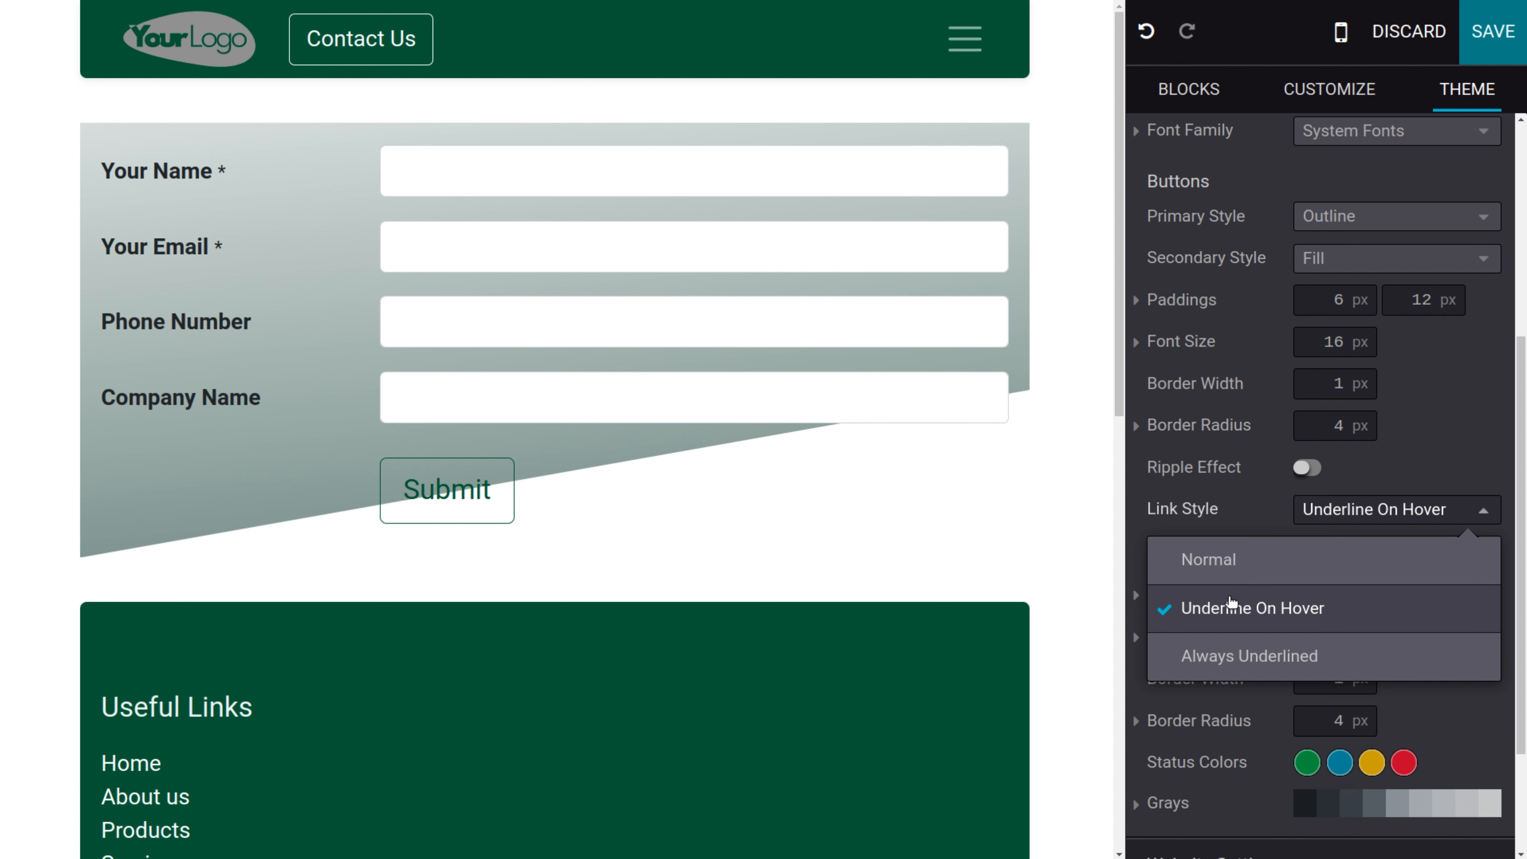
left_click(1028, 545)
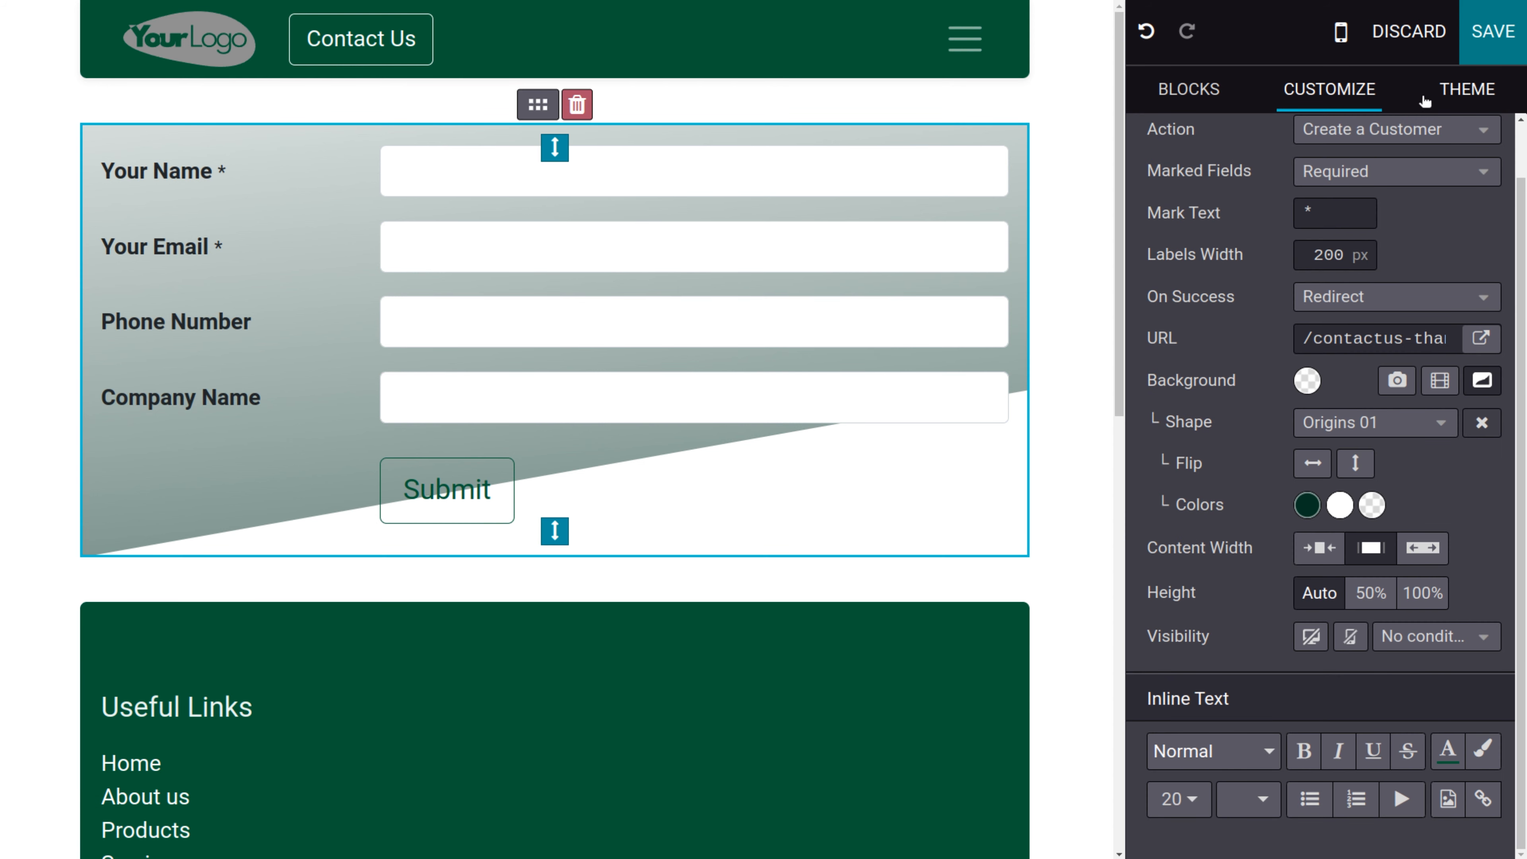
Step: Expand the Grays palette to show its hue and saturation settings
left_click(1452, 89)
scroll(1291, 529, "down", 5)
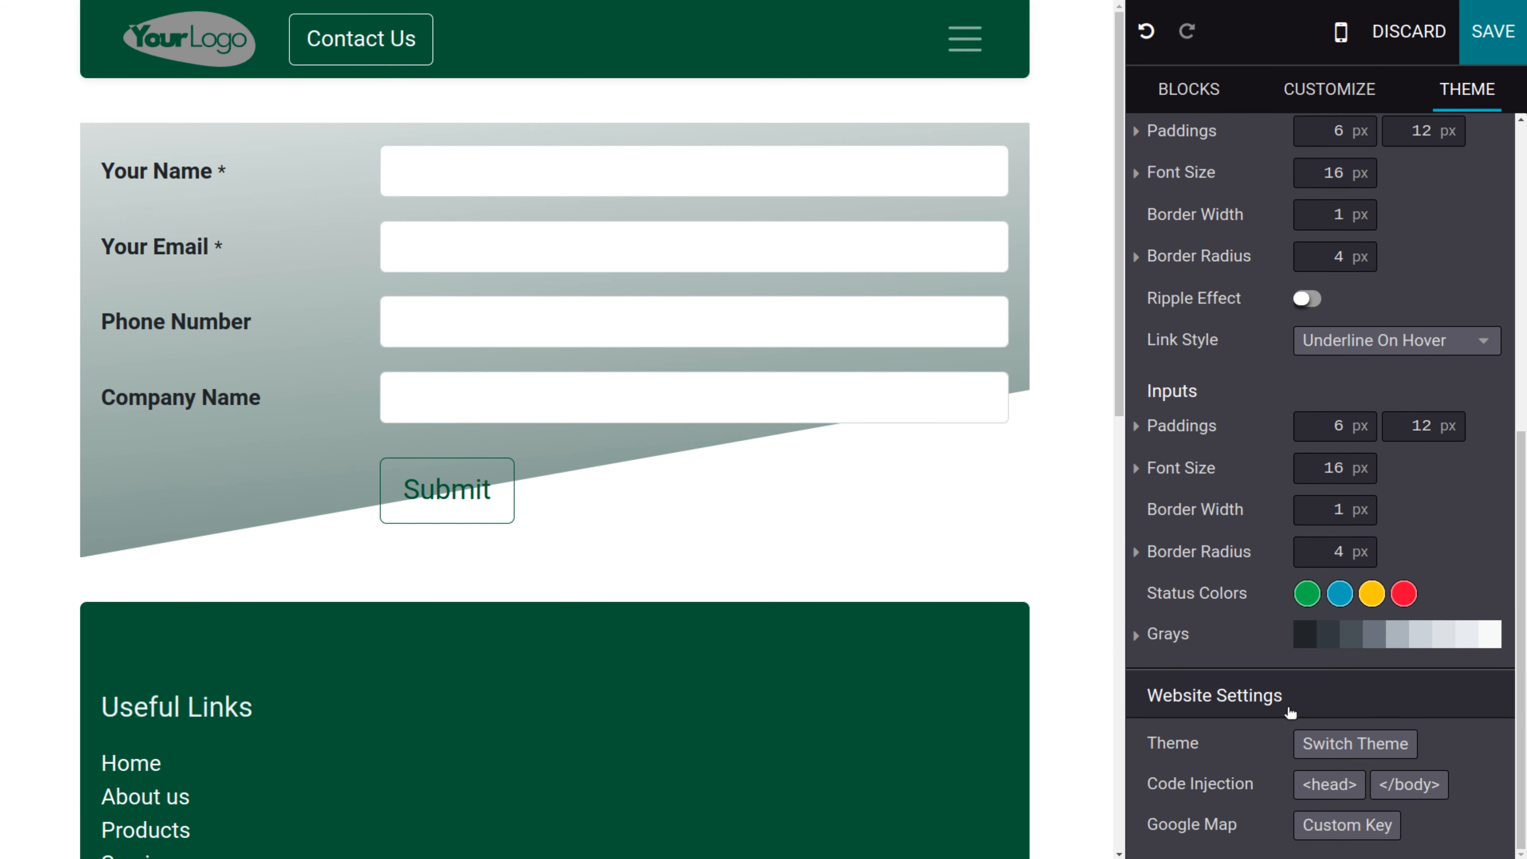
left_click(1363, 630)
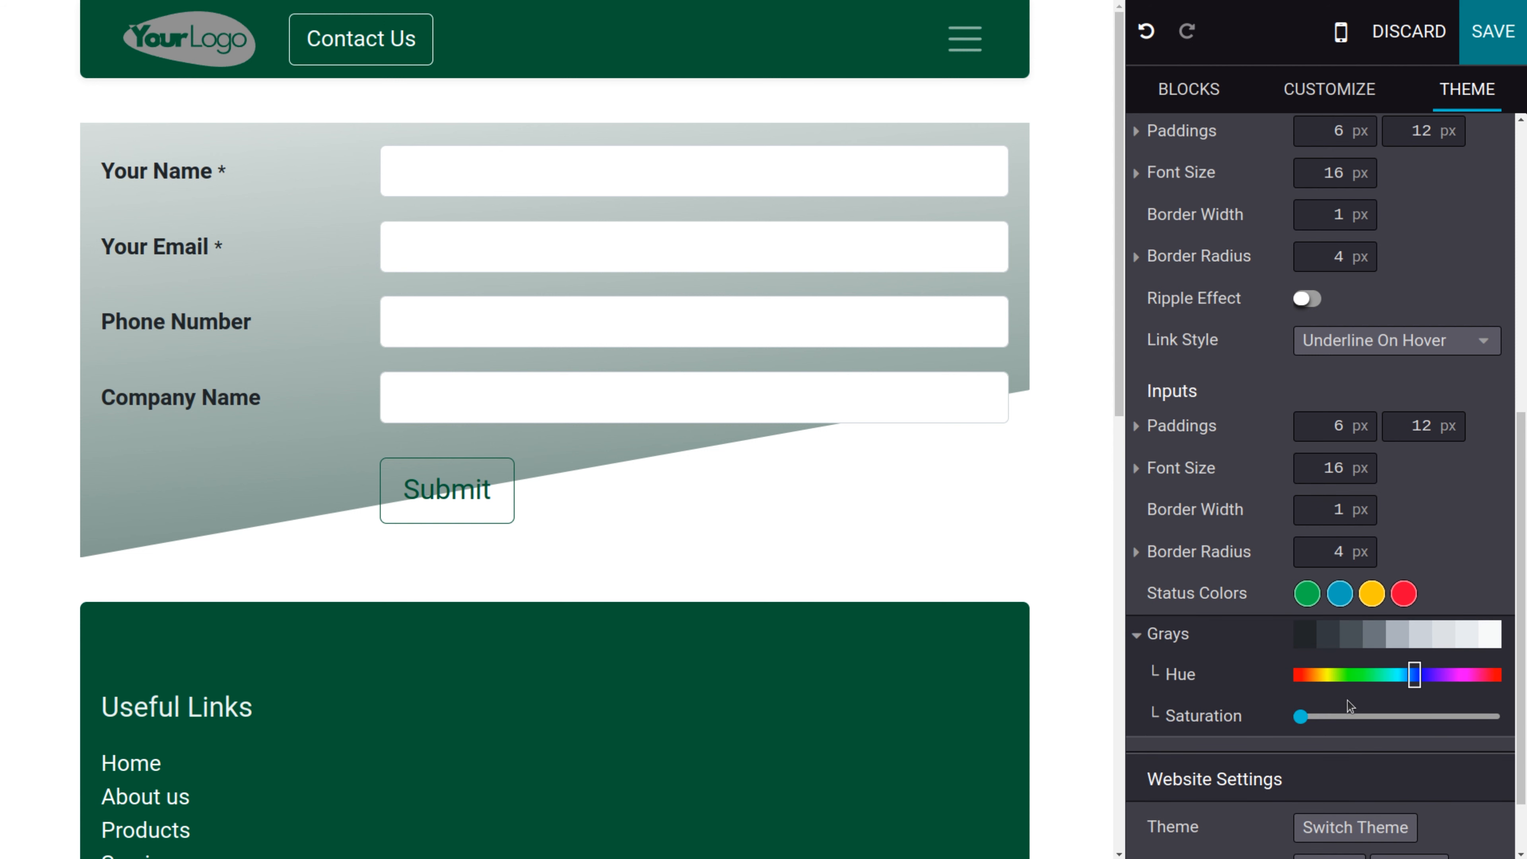
scroll(1306, 714, "down", 2)
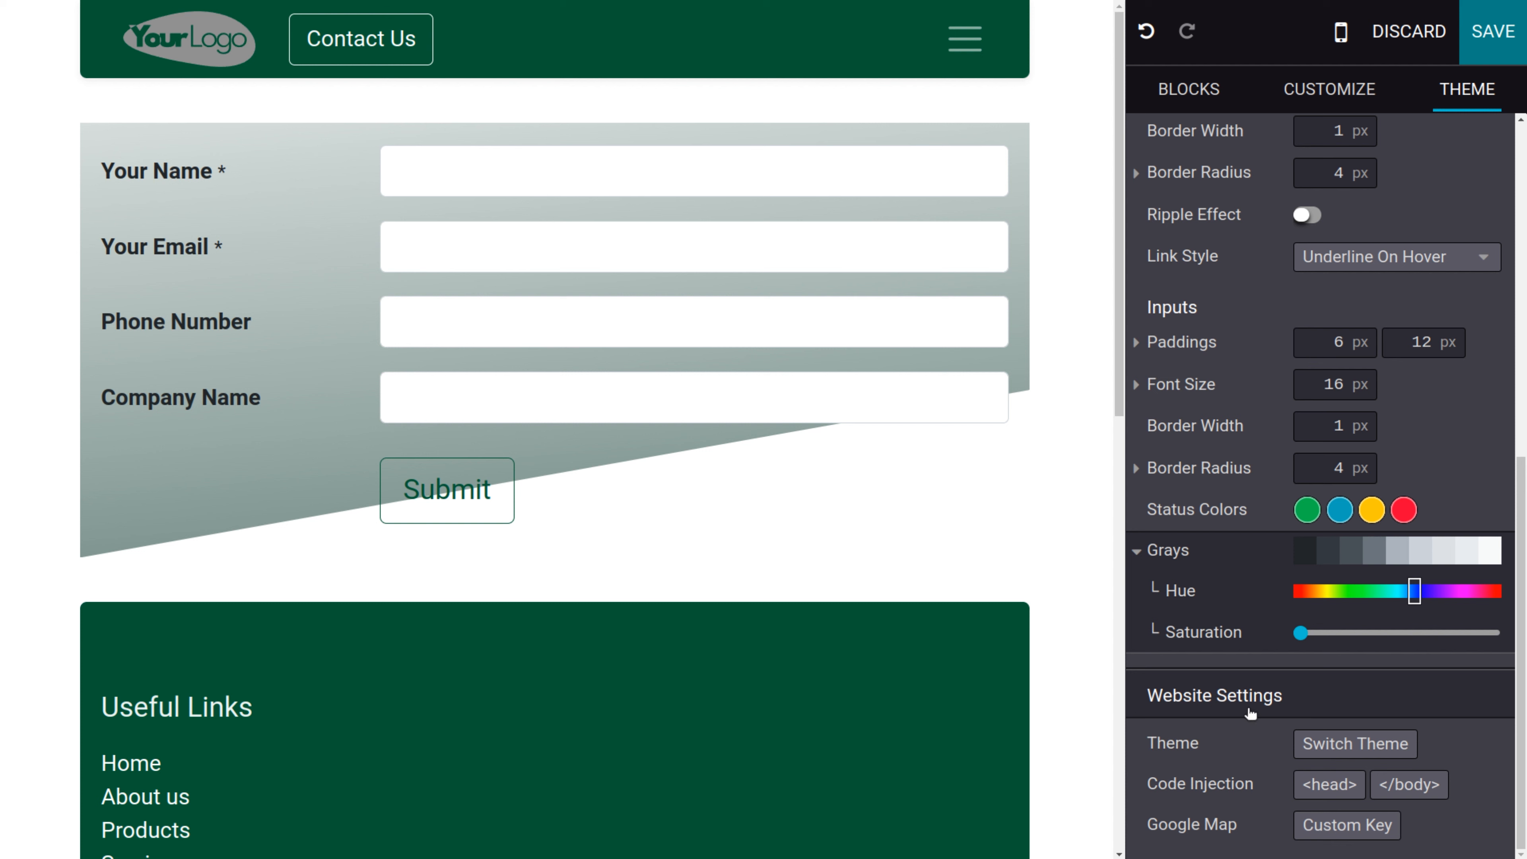
Step: Start Switch Theme, confirm saving the changes, then close Pick a Theme without choosing one
left_click(1357, 742)
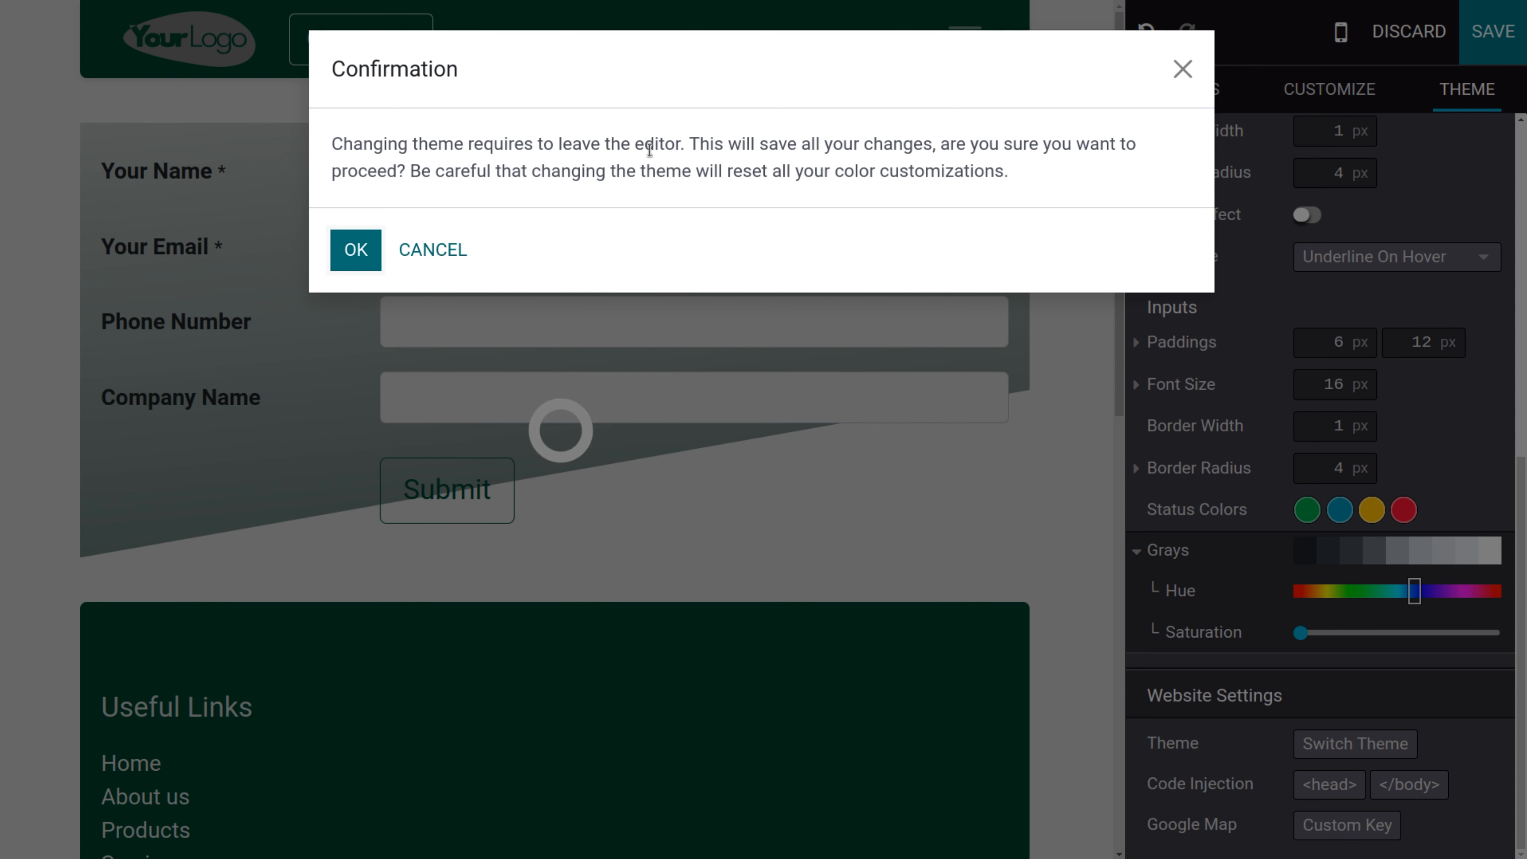
left_click(352, 253)
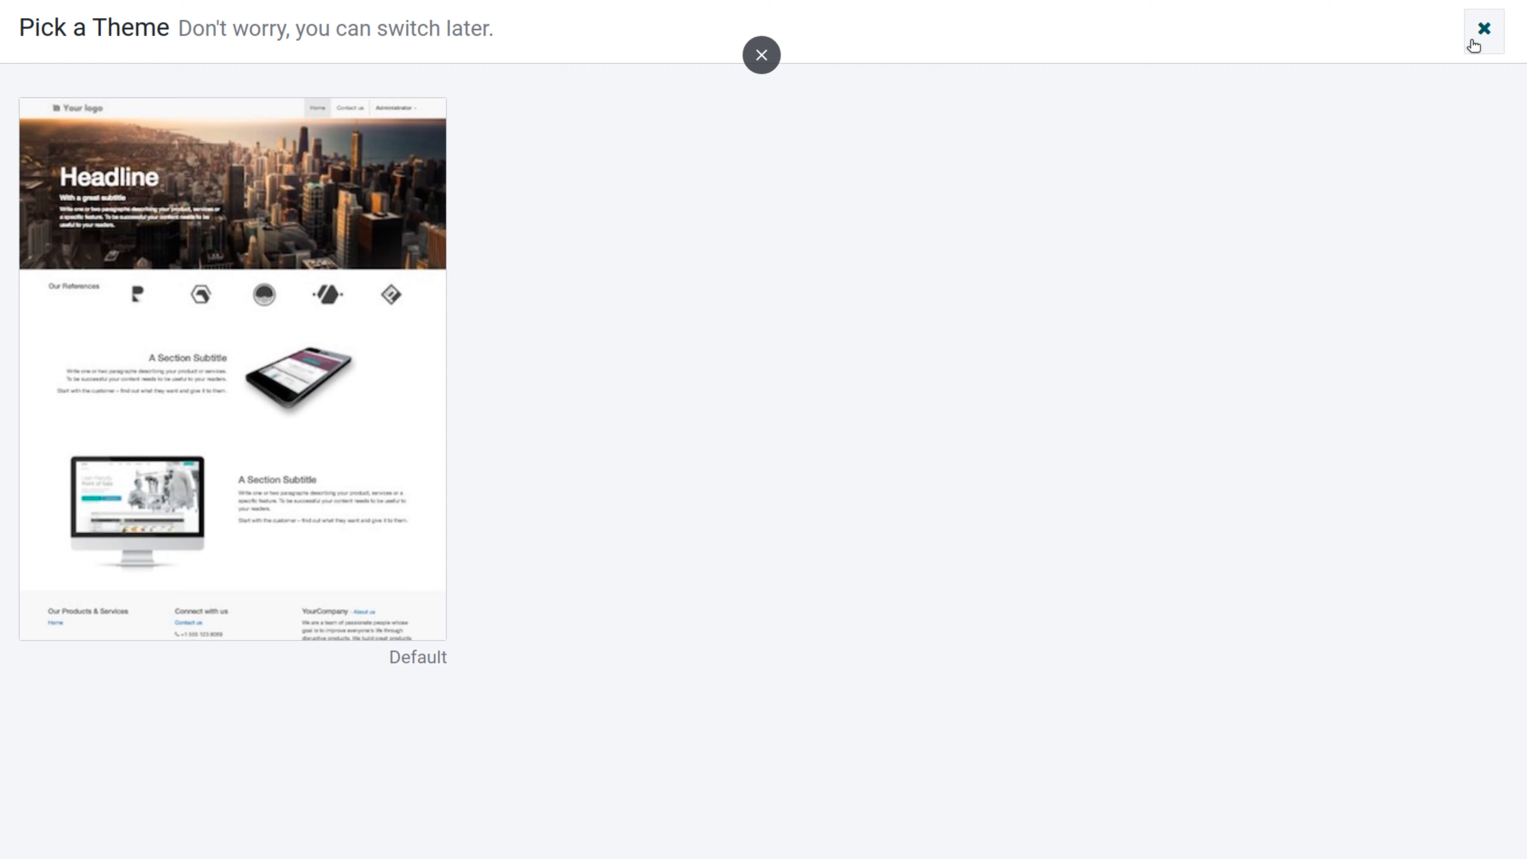
left_click(1482, 31)
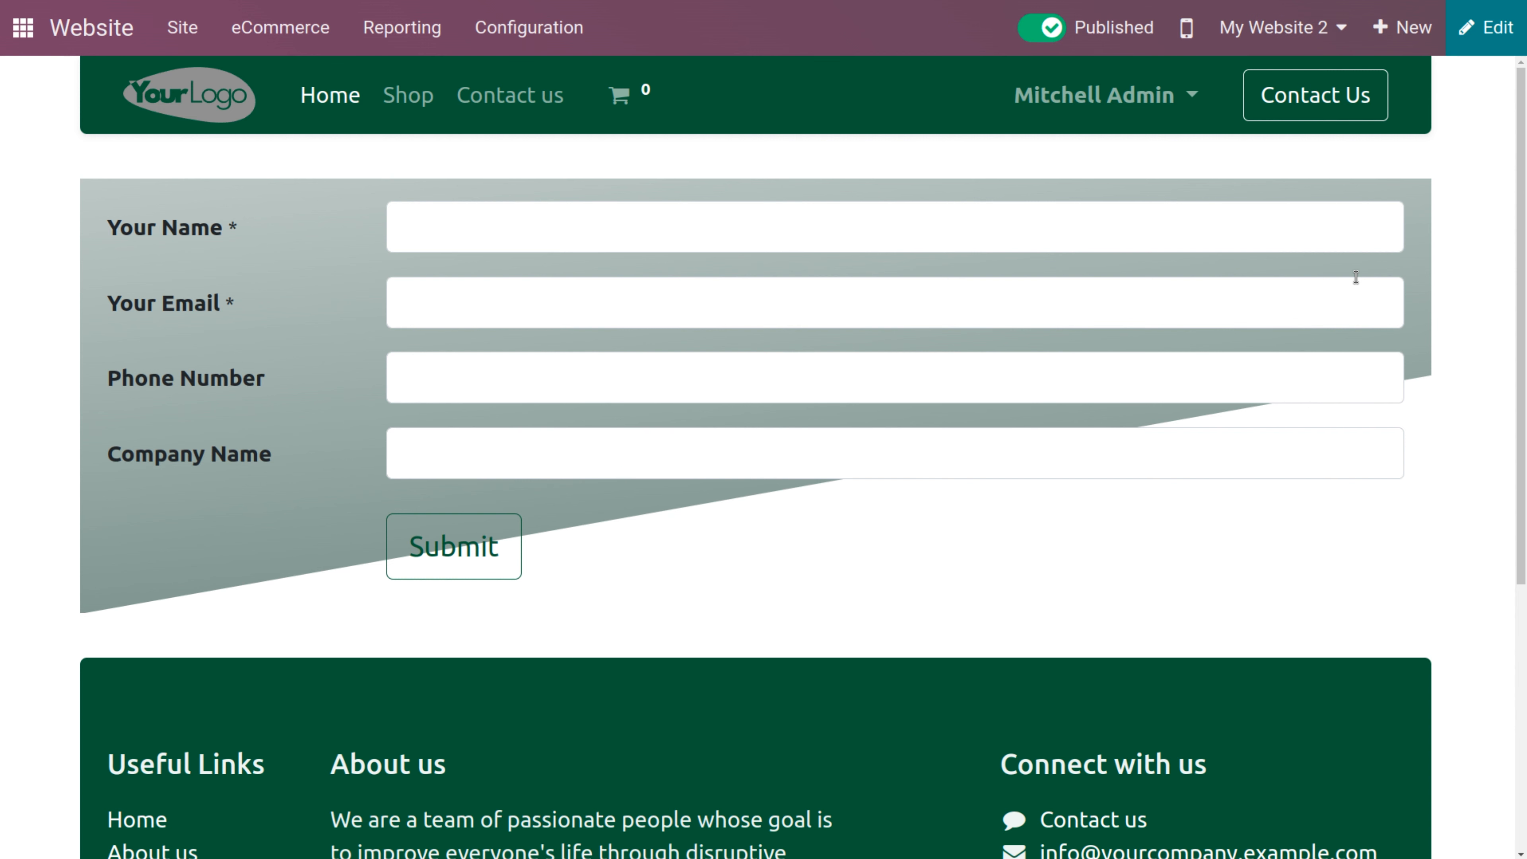
Step: Reopen the contact page in the editor and show the Theme settings
left_click(1485, 27)
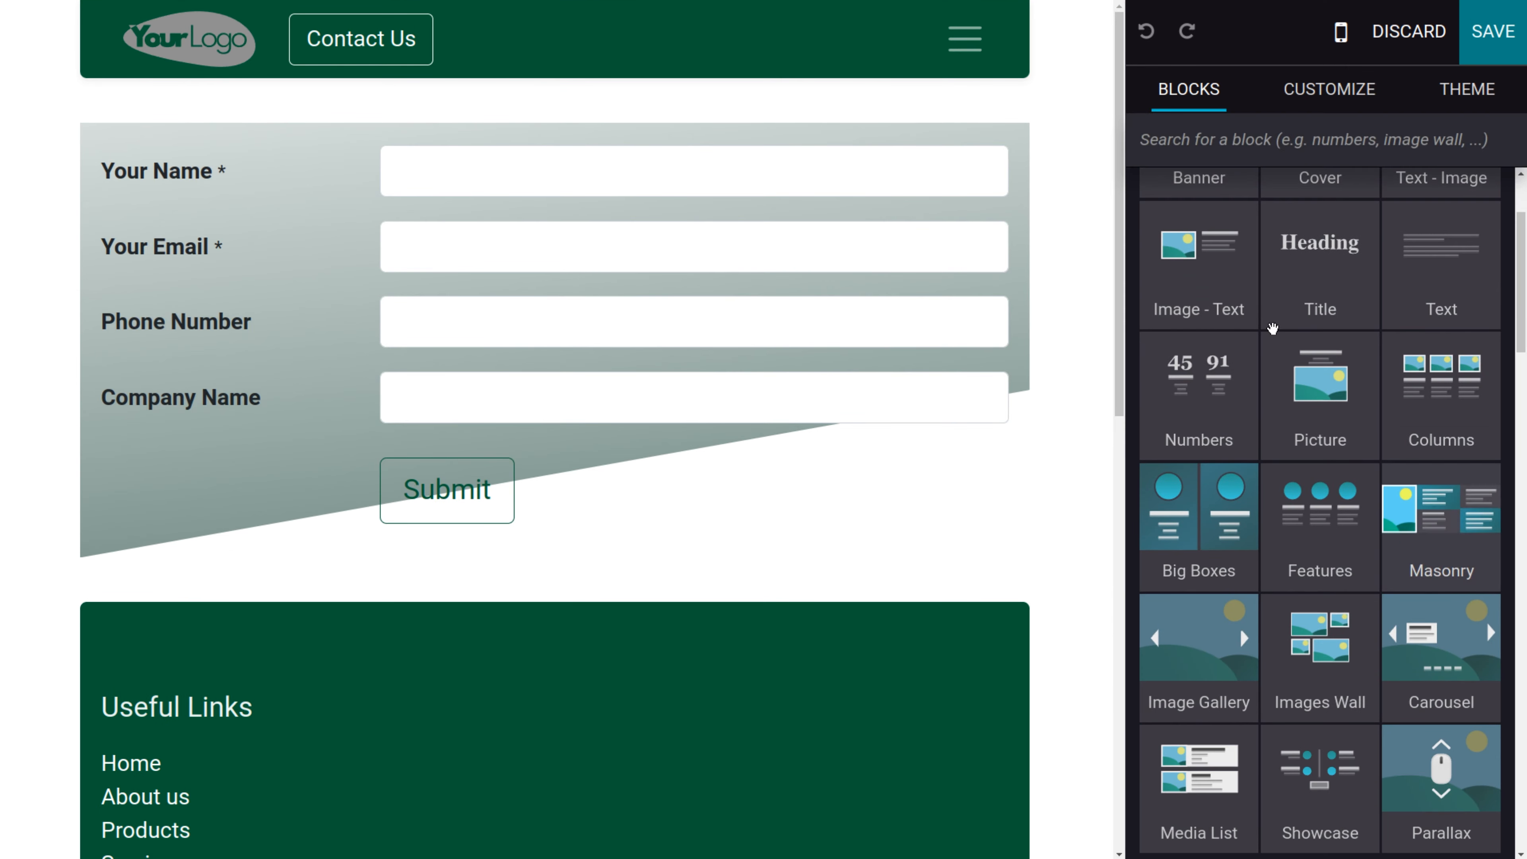
type("form")
left_click(1467, 91)
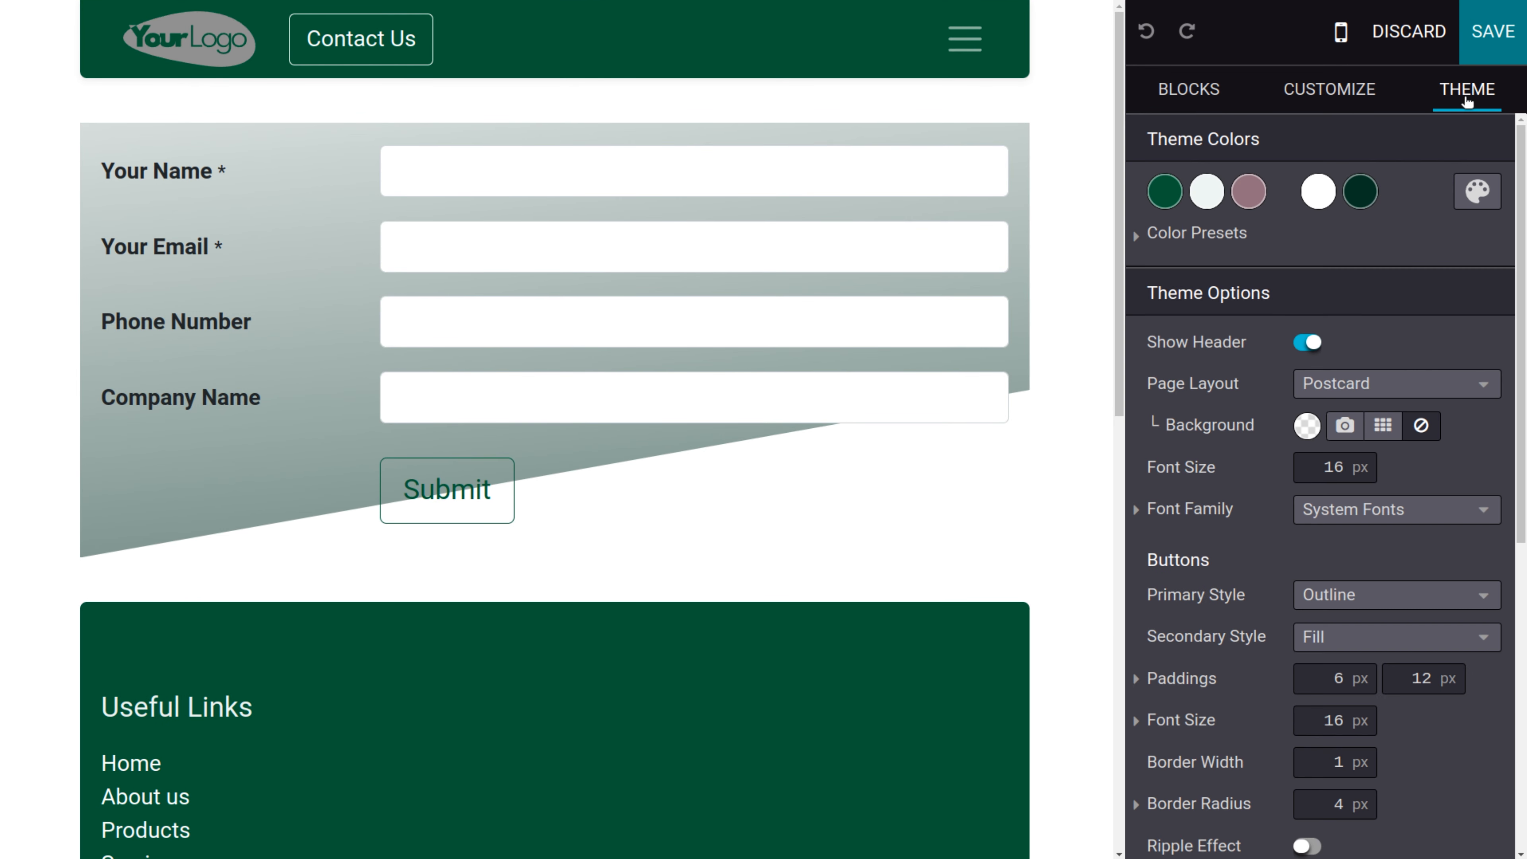
scroll(1347, 451, "down", 8)
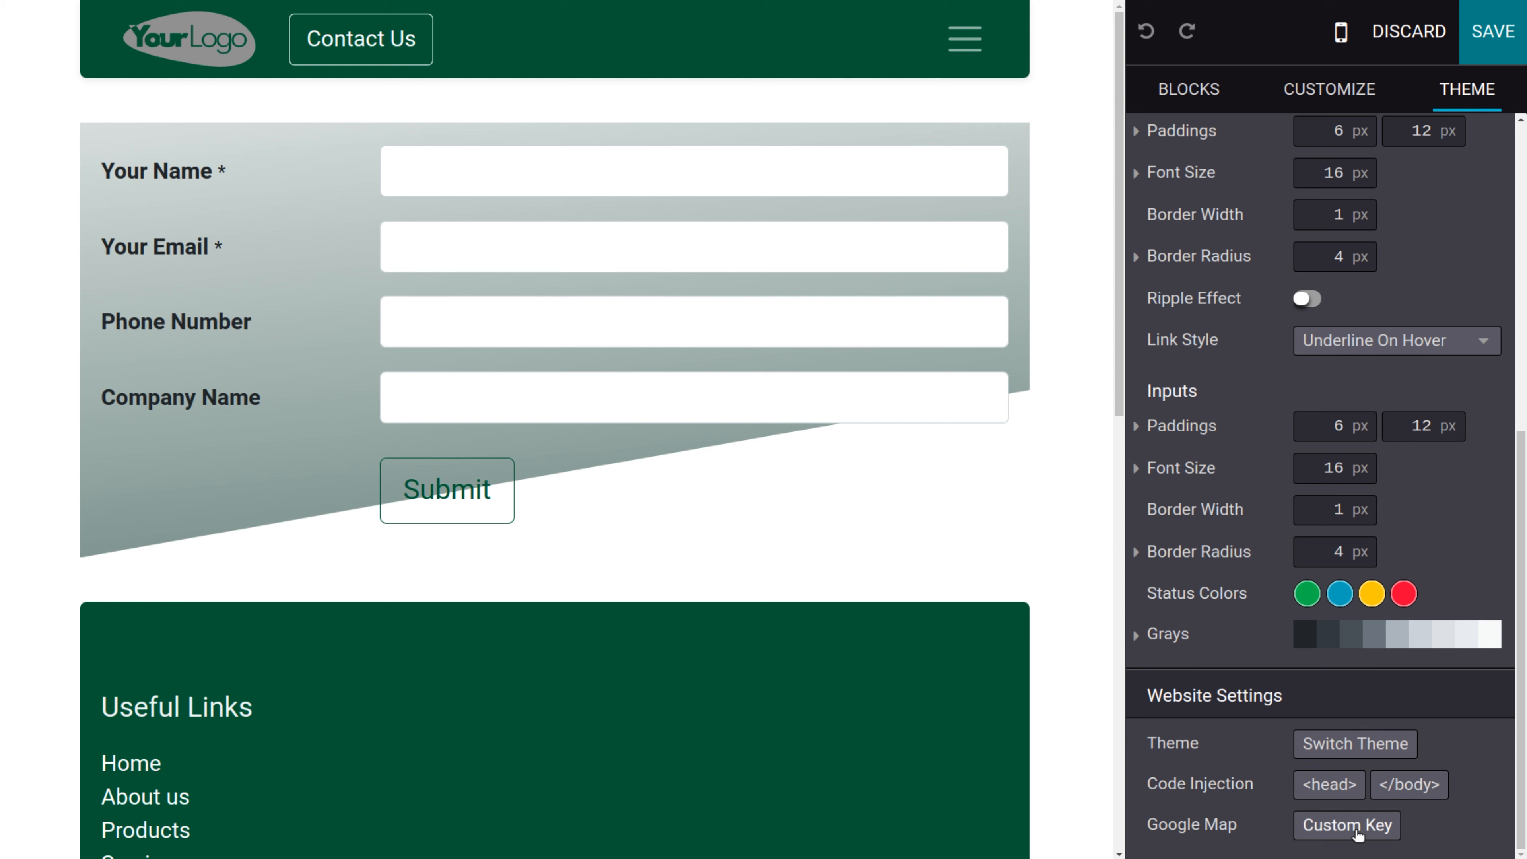
Step: Check the Google Map Custom Key dialog, cancel it, and save the page
left_click(1358, 835)
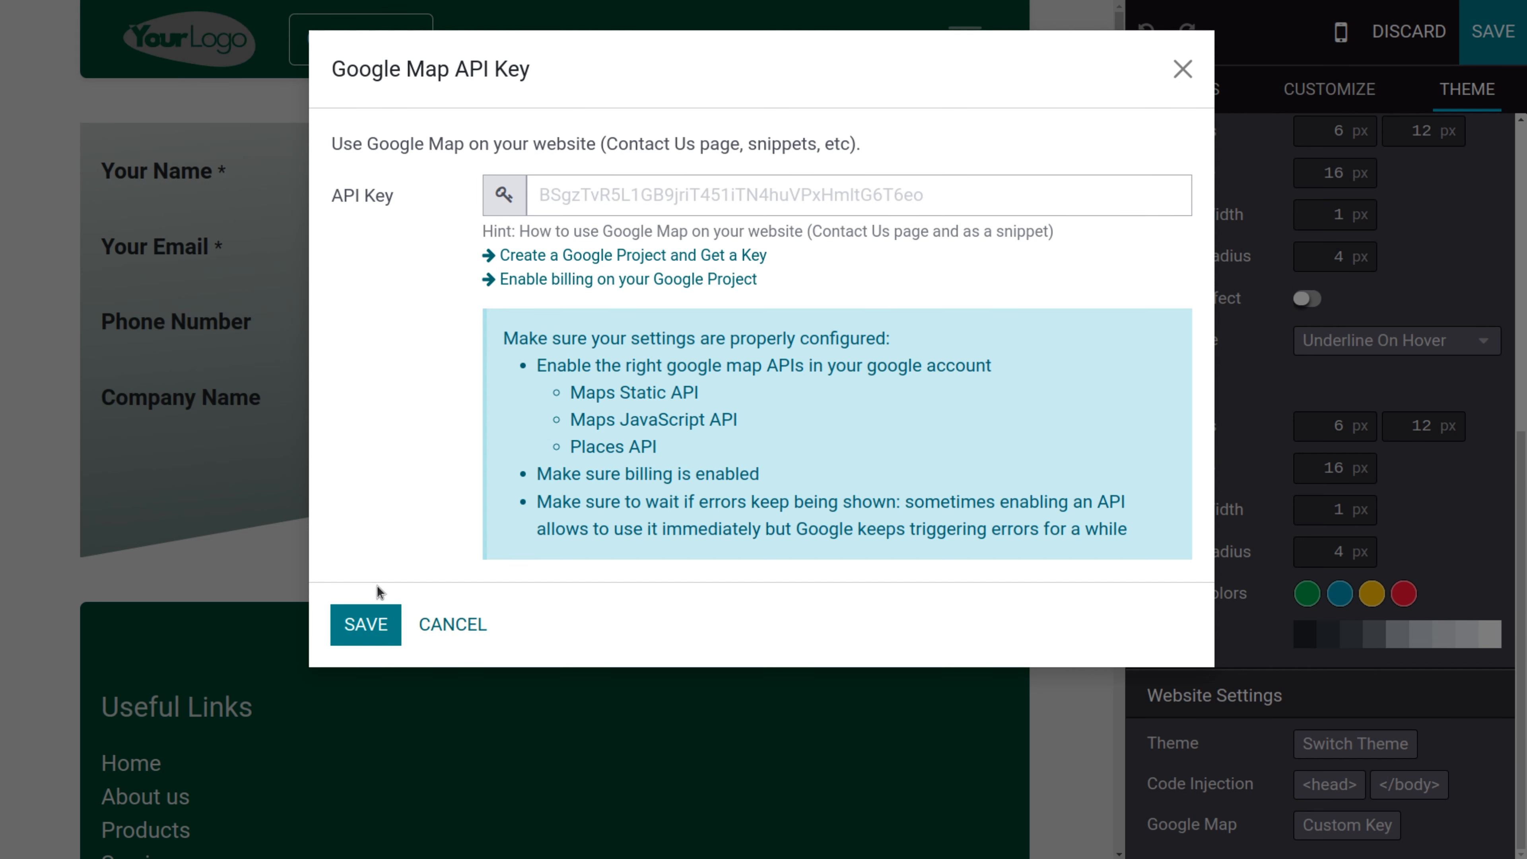
left_click(473, 624)
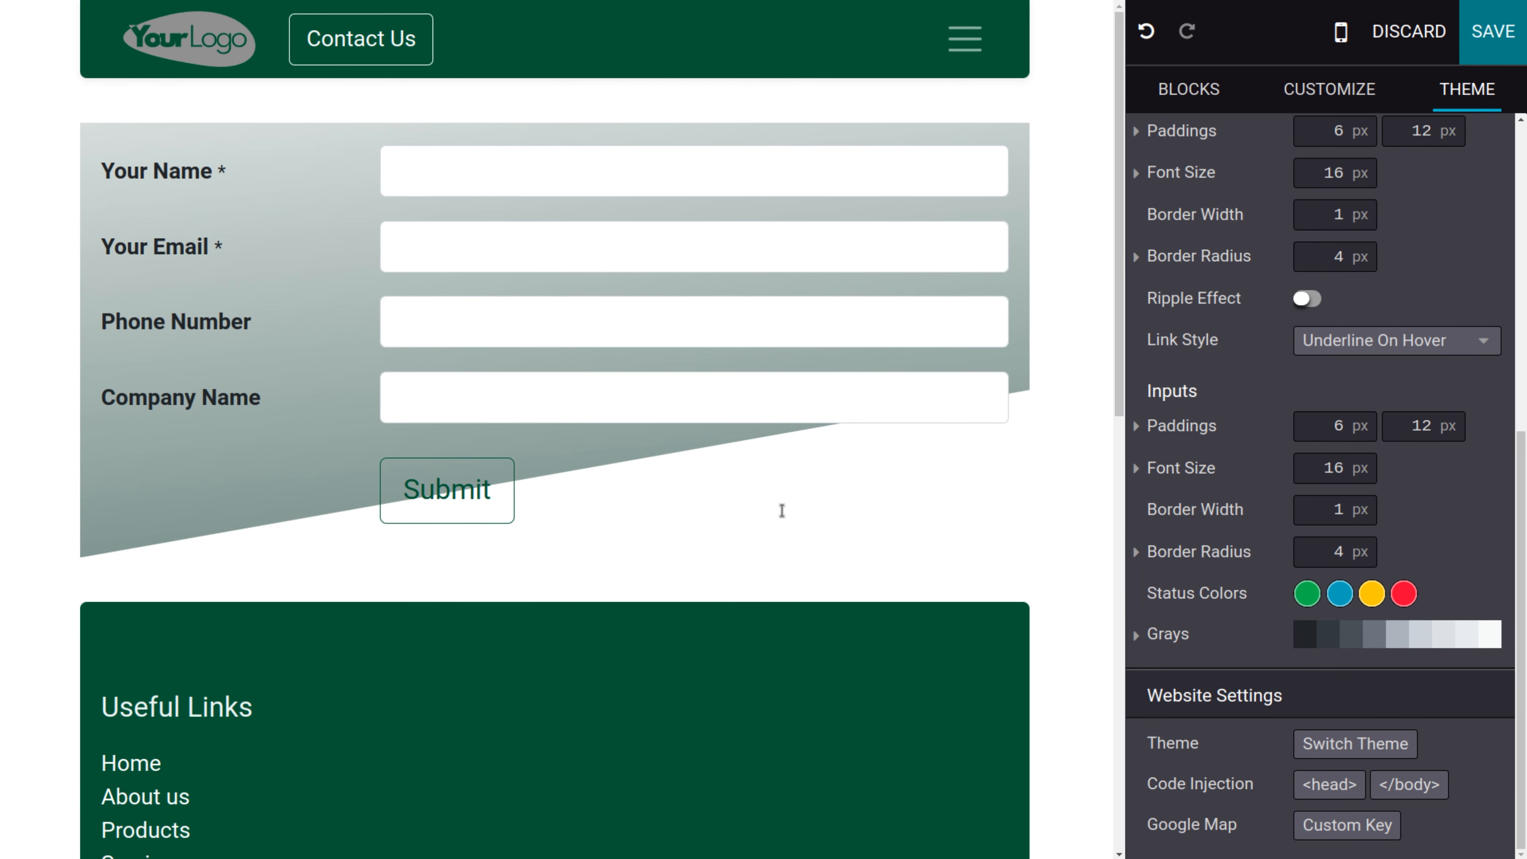
scroll(1175, 394, "up", 9)
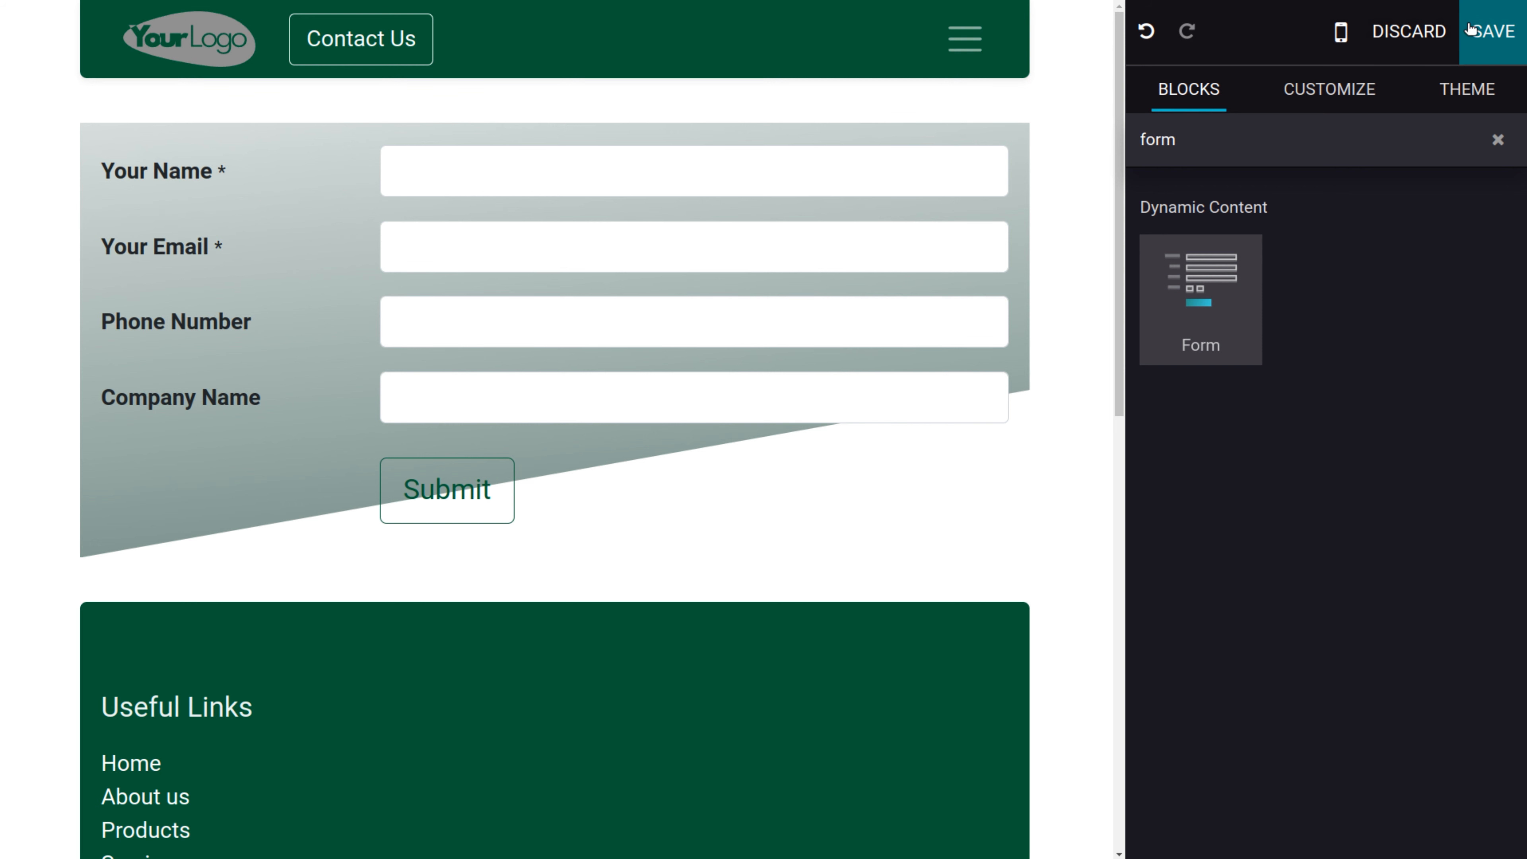
left_click(1487, 37)
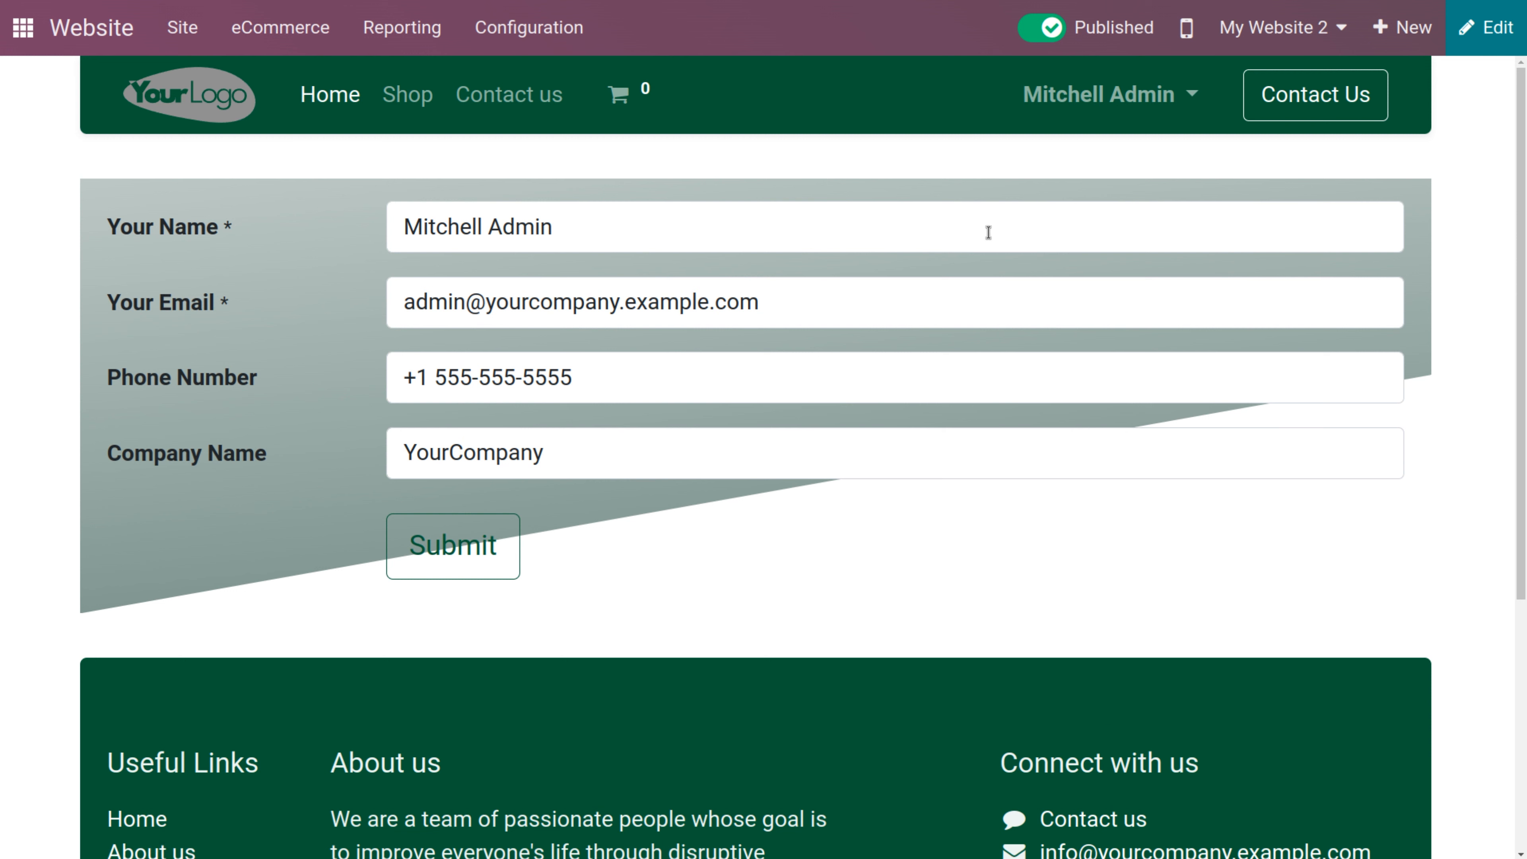
Step: Replace the pre-filled Your Name and Your Email with a new visitor's name and e-mail
left_click(986, 227)
key("ctrl+BackSpace")
key("ctrl+BackSpace")
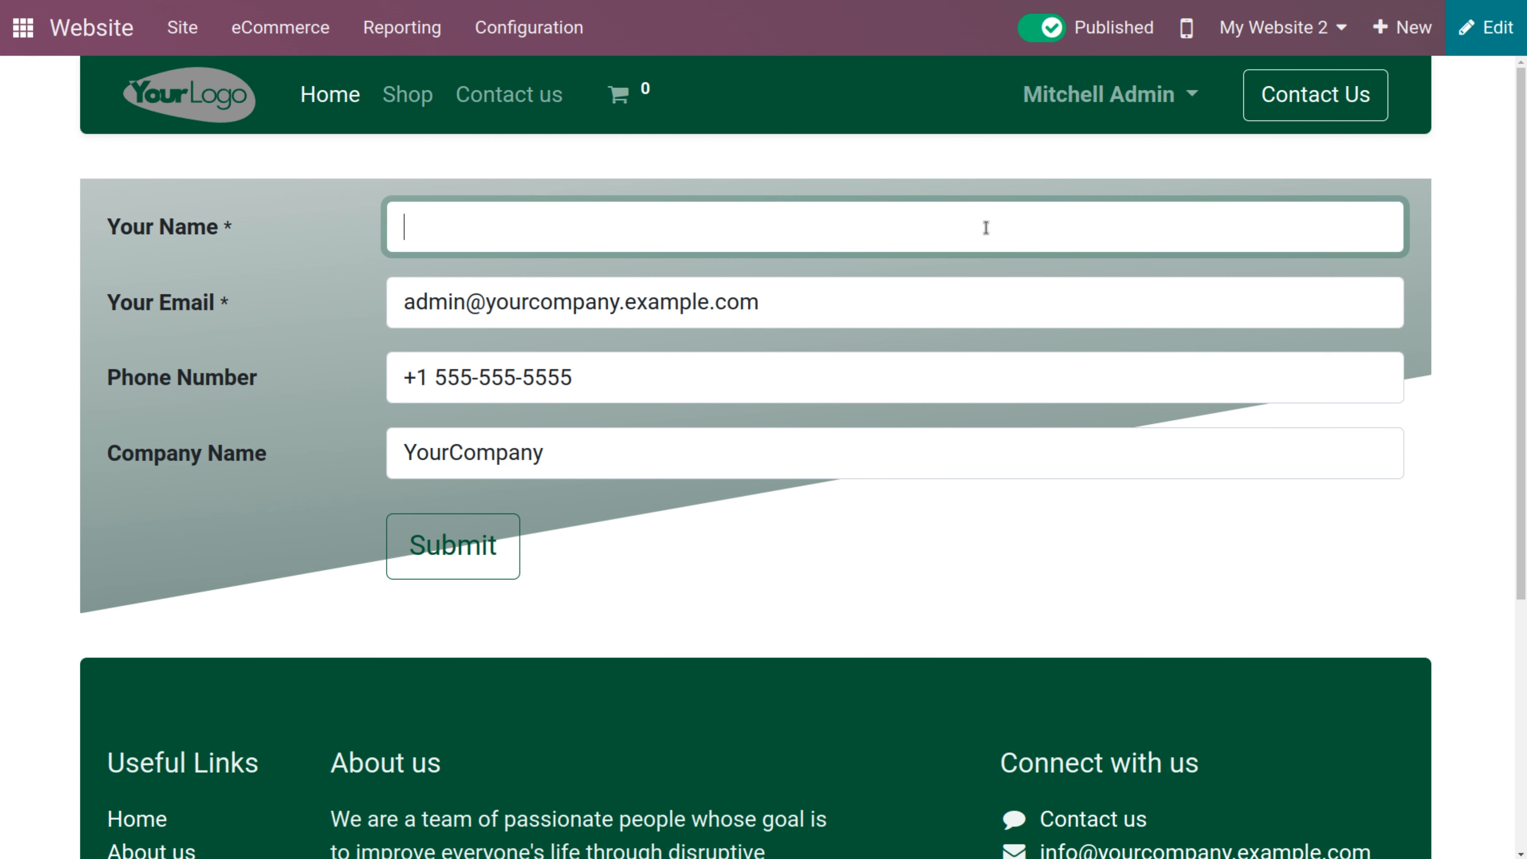
type("B")
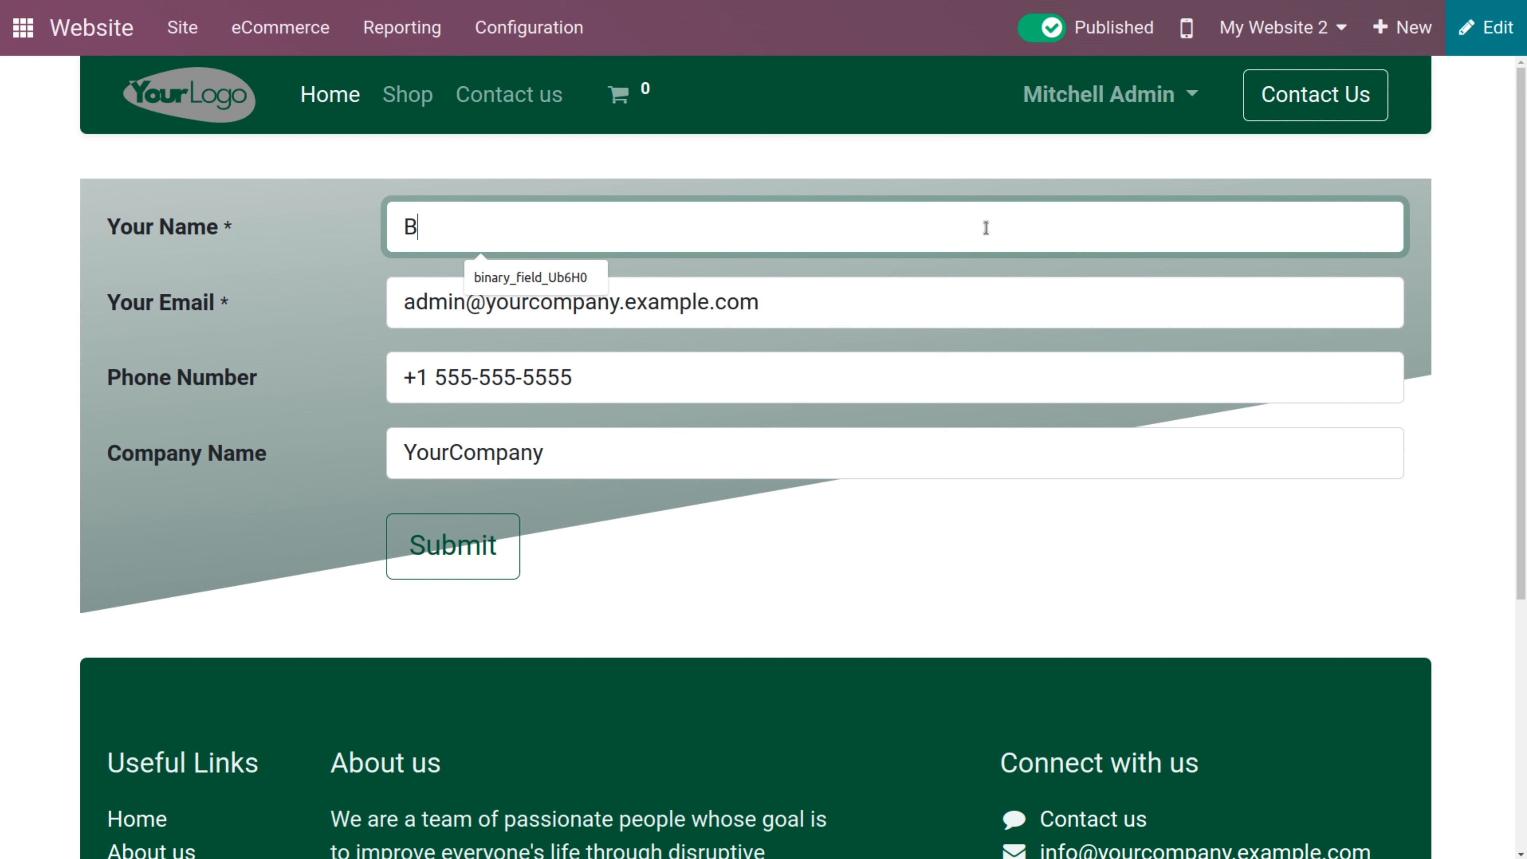
type("onny")
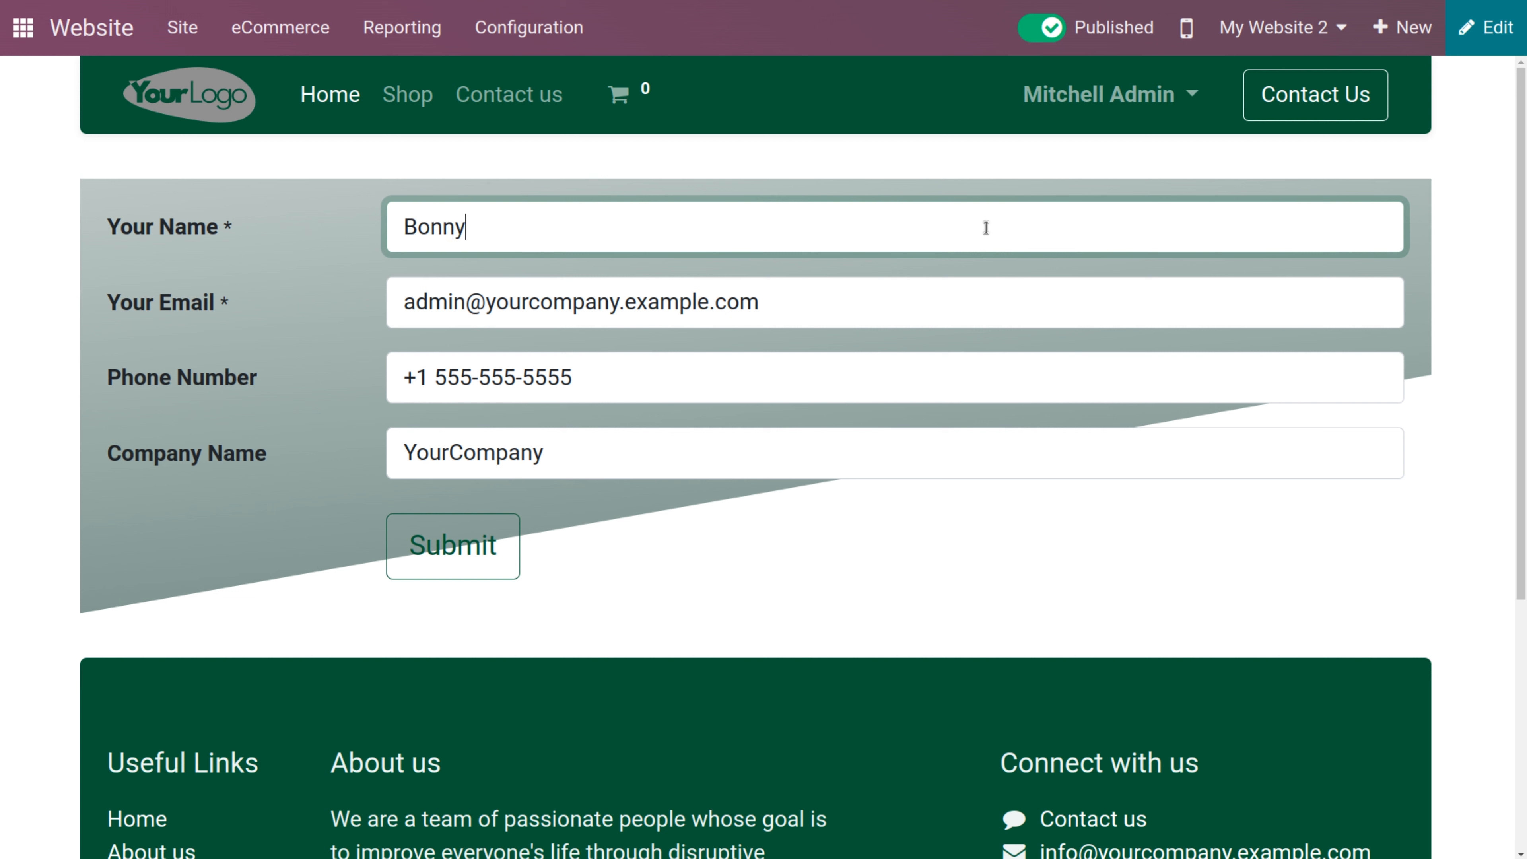
left_click(993, 307)
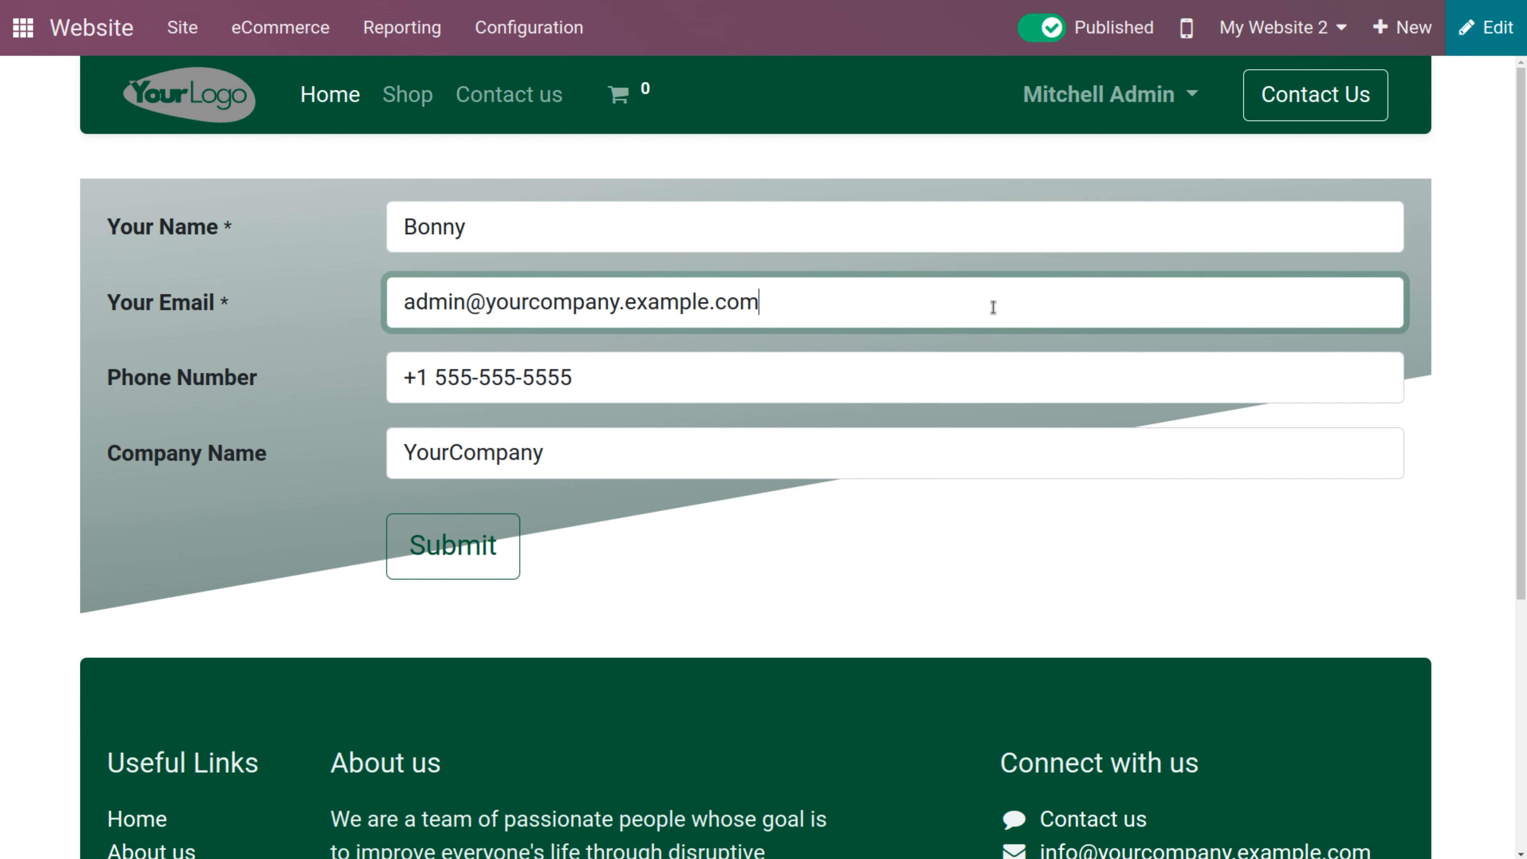
key("BackSpace")
key("BackSpace")
key("BackSpace")
key("BackSpace")
key("BackSpace")
key("BackSpace")
key("BackSpace")
key("BackSpace")
key("BackSpace")
key("BackSpace")
key("BackSpace")
key("BackSpace")
key("BackSpace")
key("BackSpace")
key("BackSpace")
key("BackSpace")
key("BackSpace")
key("BackSpace")
key("BackSpace")
key("BackSpace")
key("BackSpace")
key("BackSpace")
key("BackSpace")
key("BackSpace")
key("BackSpace")
key("BackSpace")
key("BackSpace")
key("BackSpace")
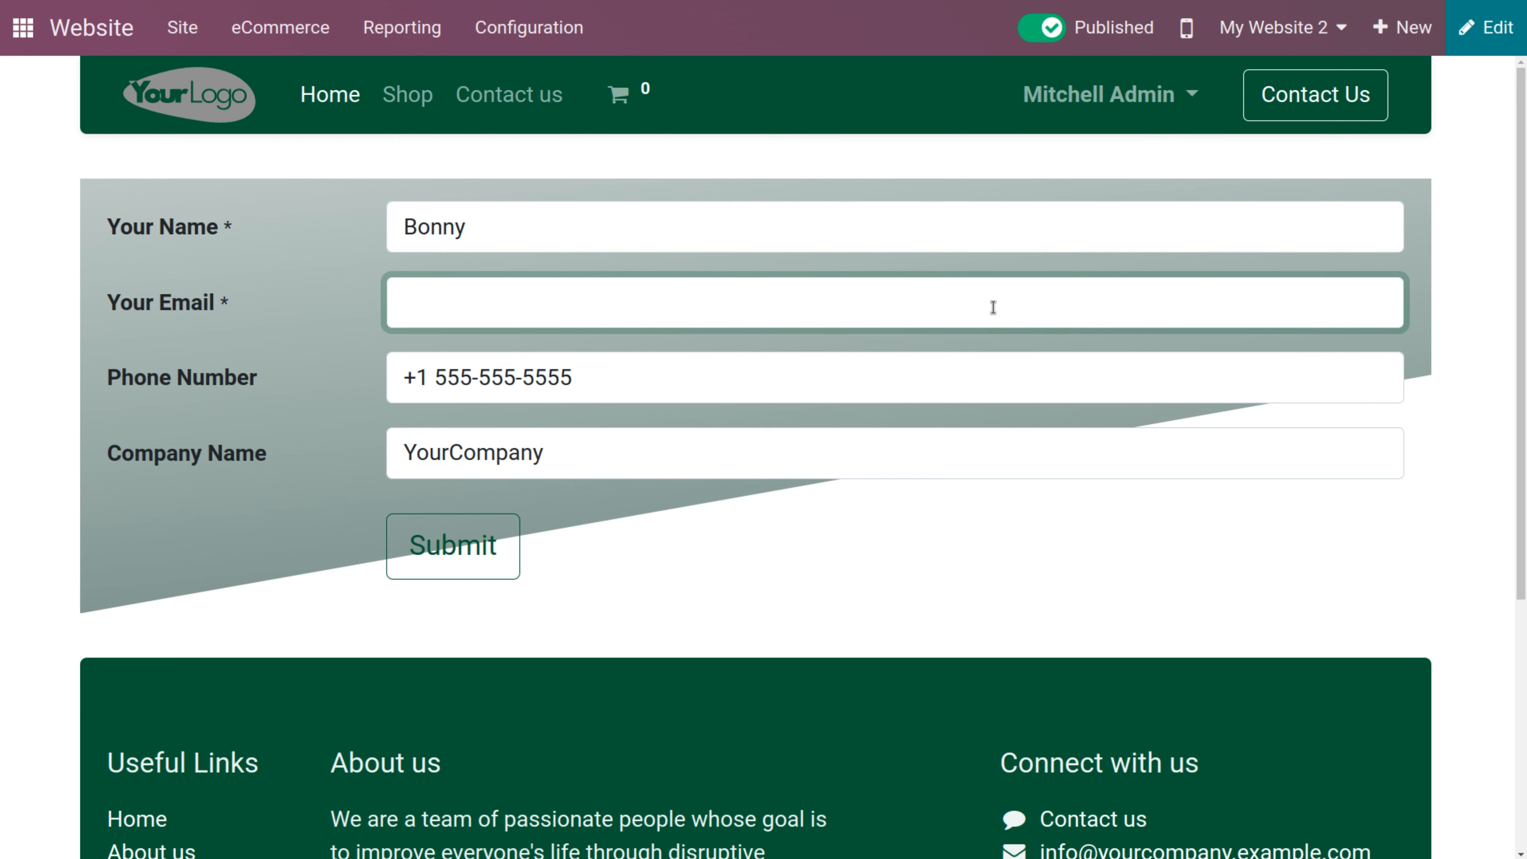
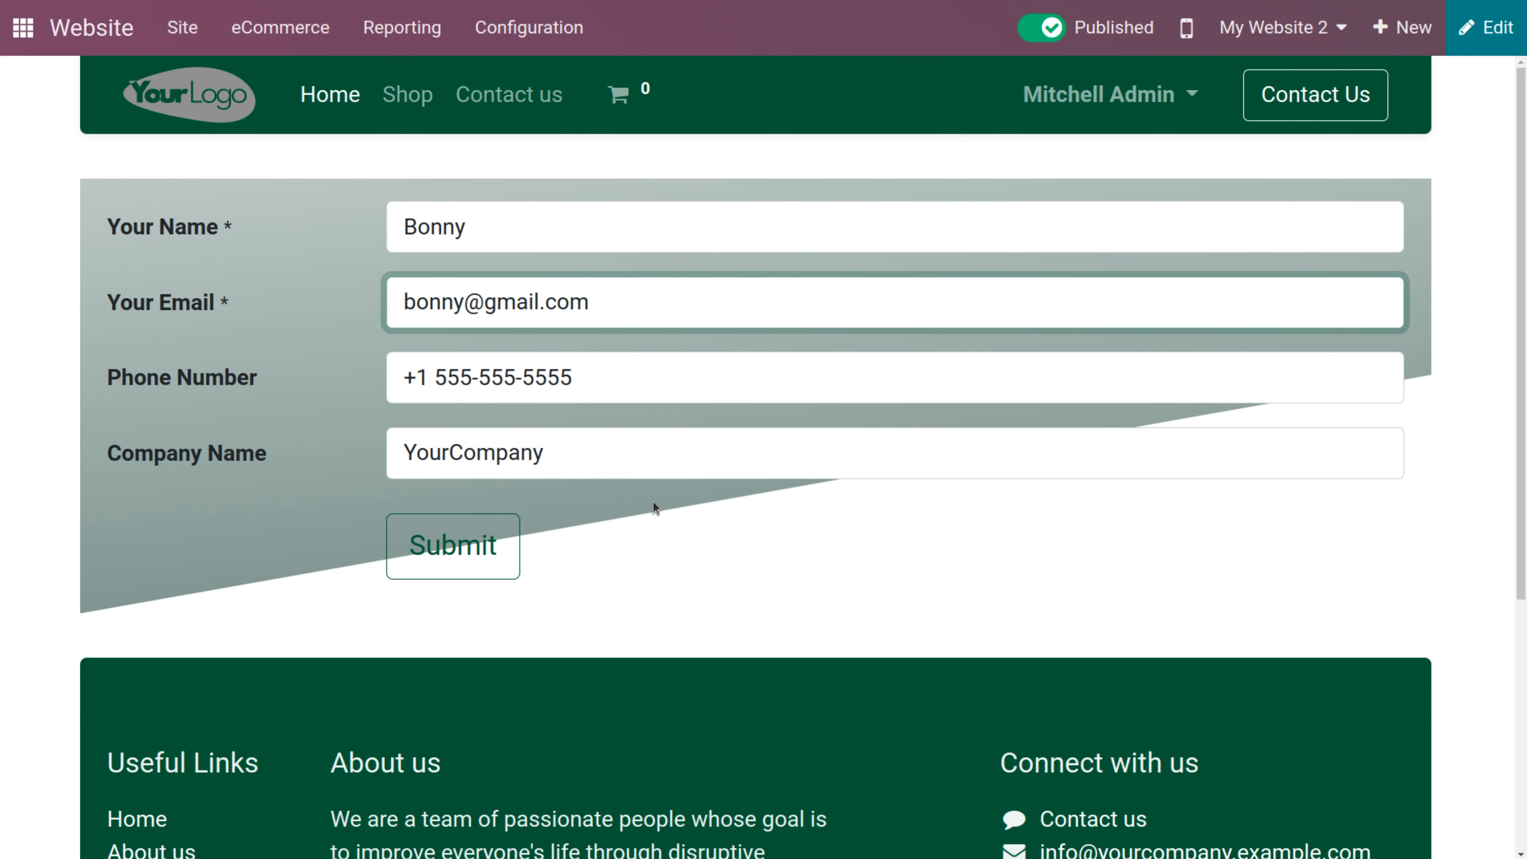
Step: Inspect the form's Submit button in the editor, then save and exit
left_click(1484, 27)
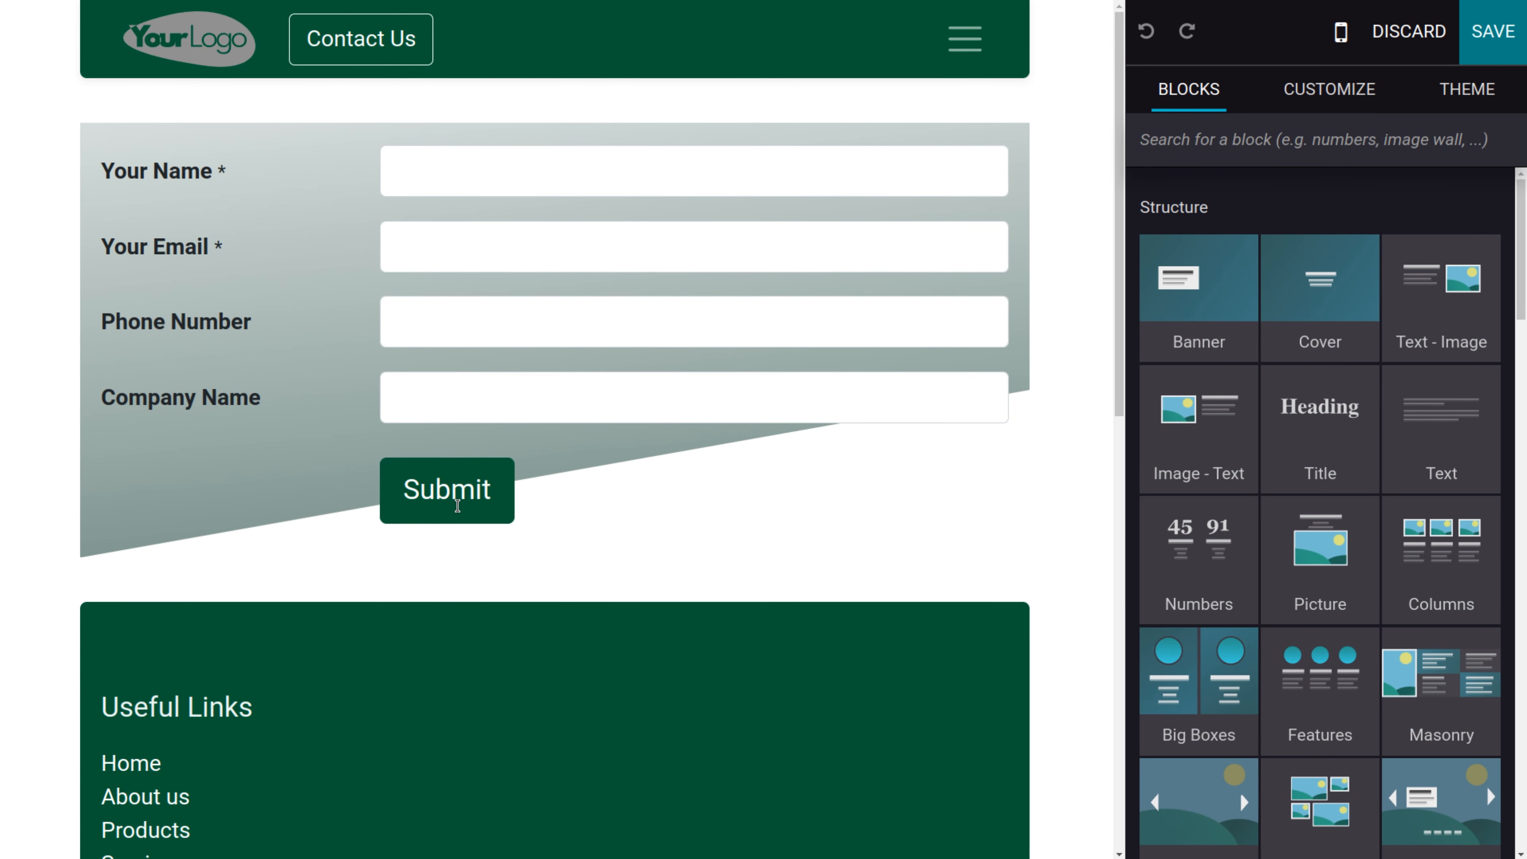
left_click(457, 506)
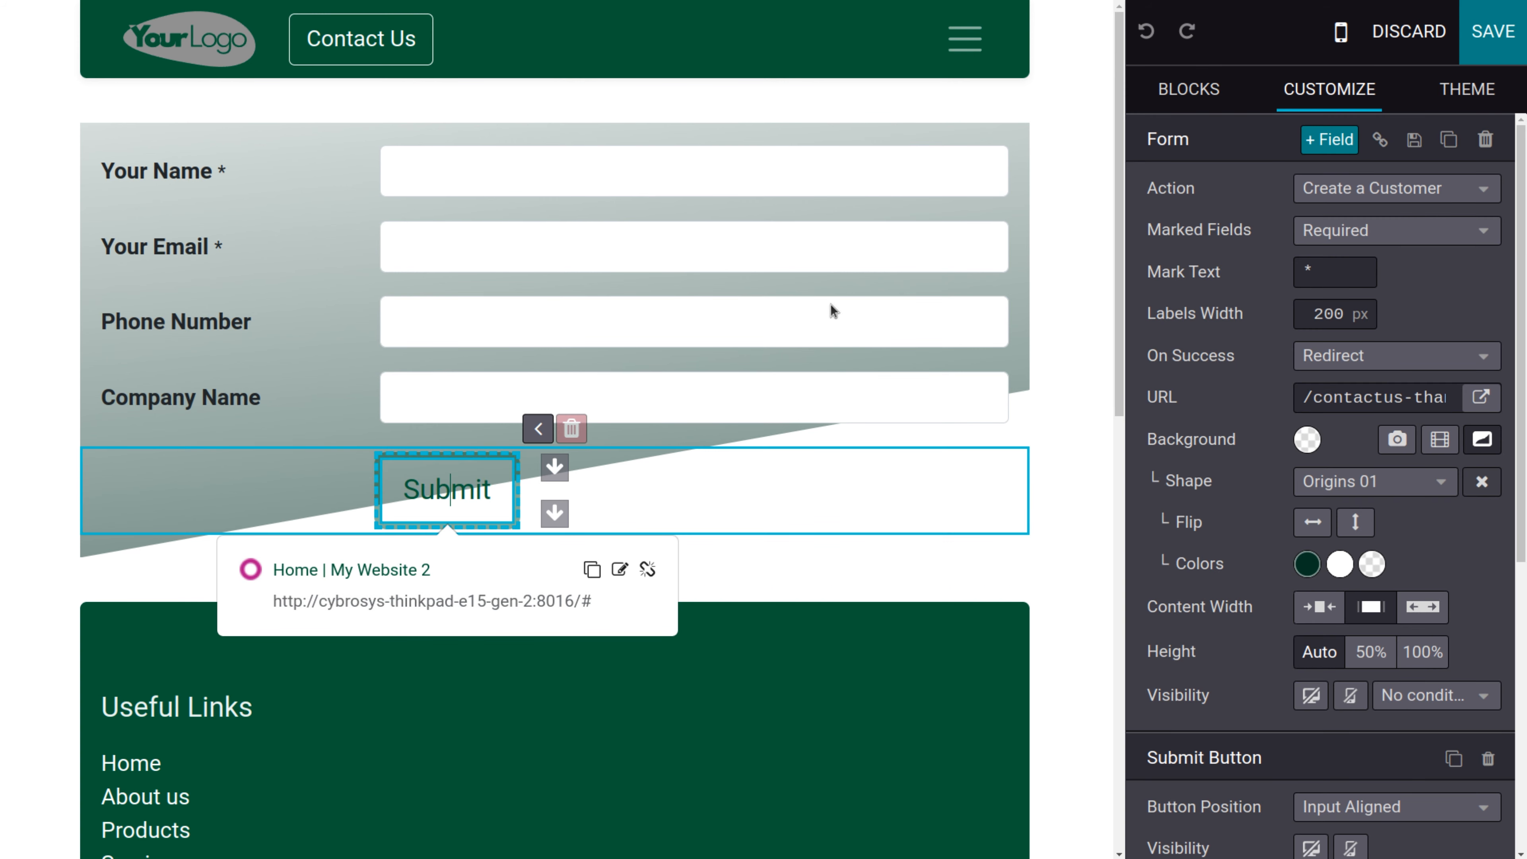
left_click(1484, 60)
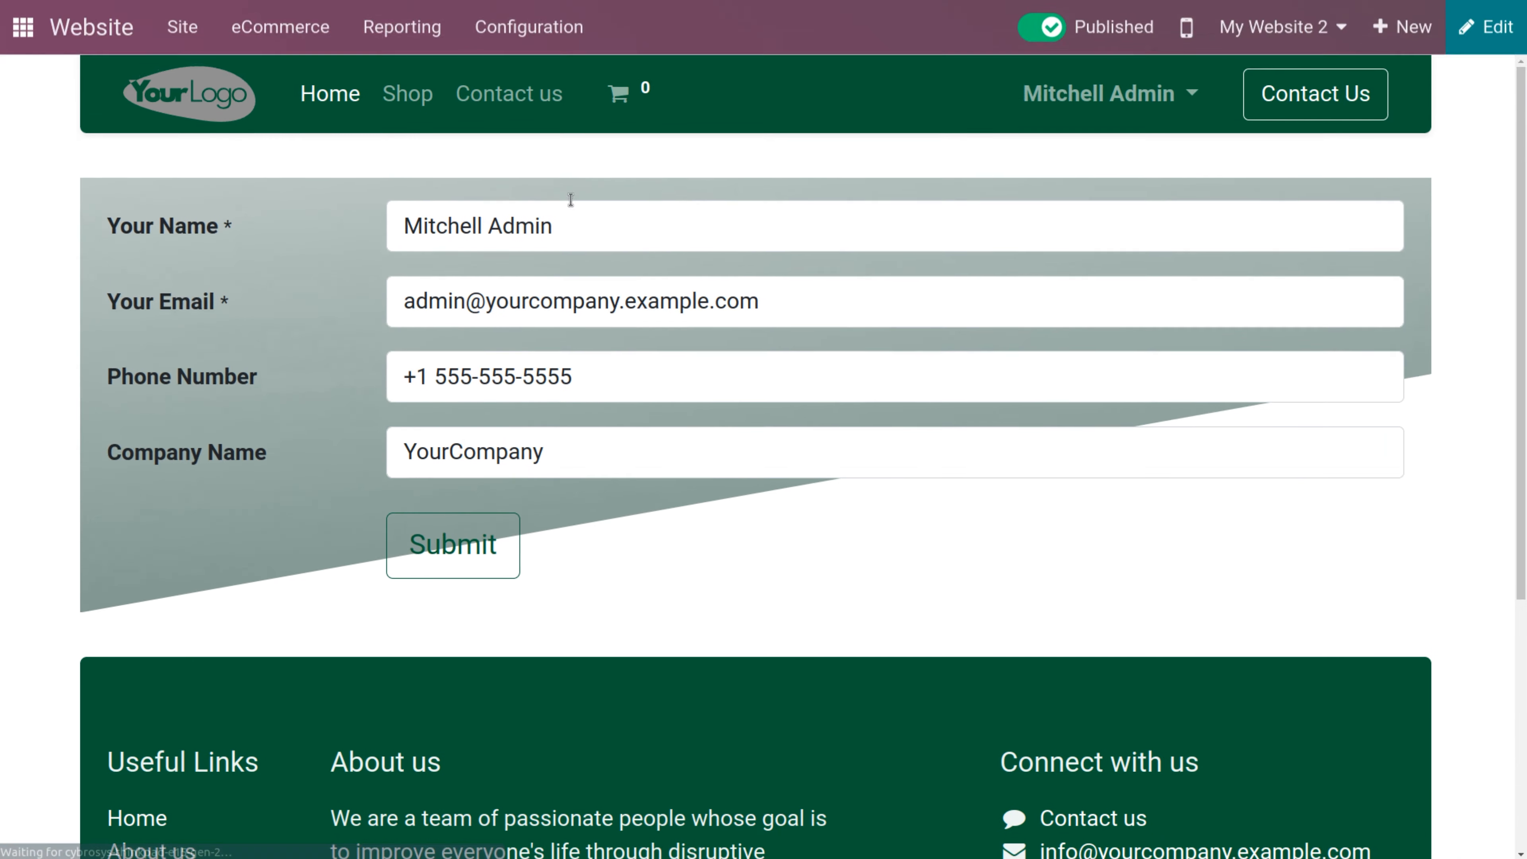
Step: Retype the visitor's name and e-mail, accepting the suggested lowercase e-mail address
left_click(580, 215)
key("BackSpace")
key("BackSpace")
key("BackSpace")
key("BackSpace")
key("BackSpace")
key("BackSpace")
key("BackSpace")
key("BackSpace")
key("BackSpace")
key("BackSpace")
key("BackSpace")
key("BackSpace")
key("BackSpace")
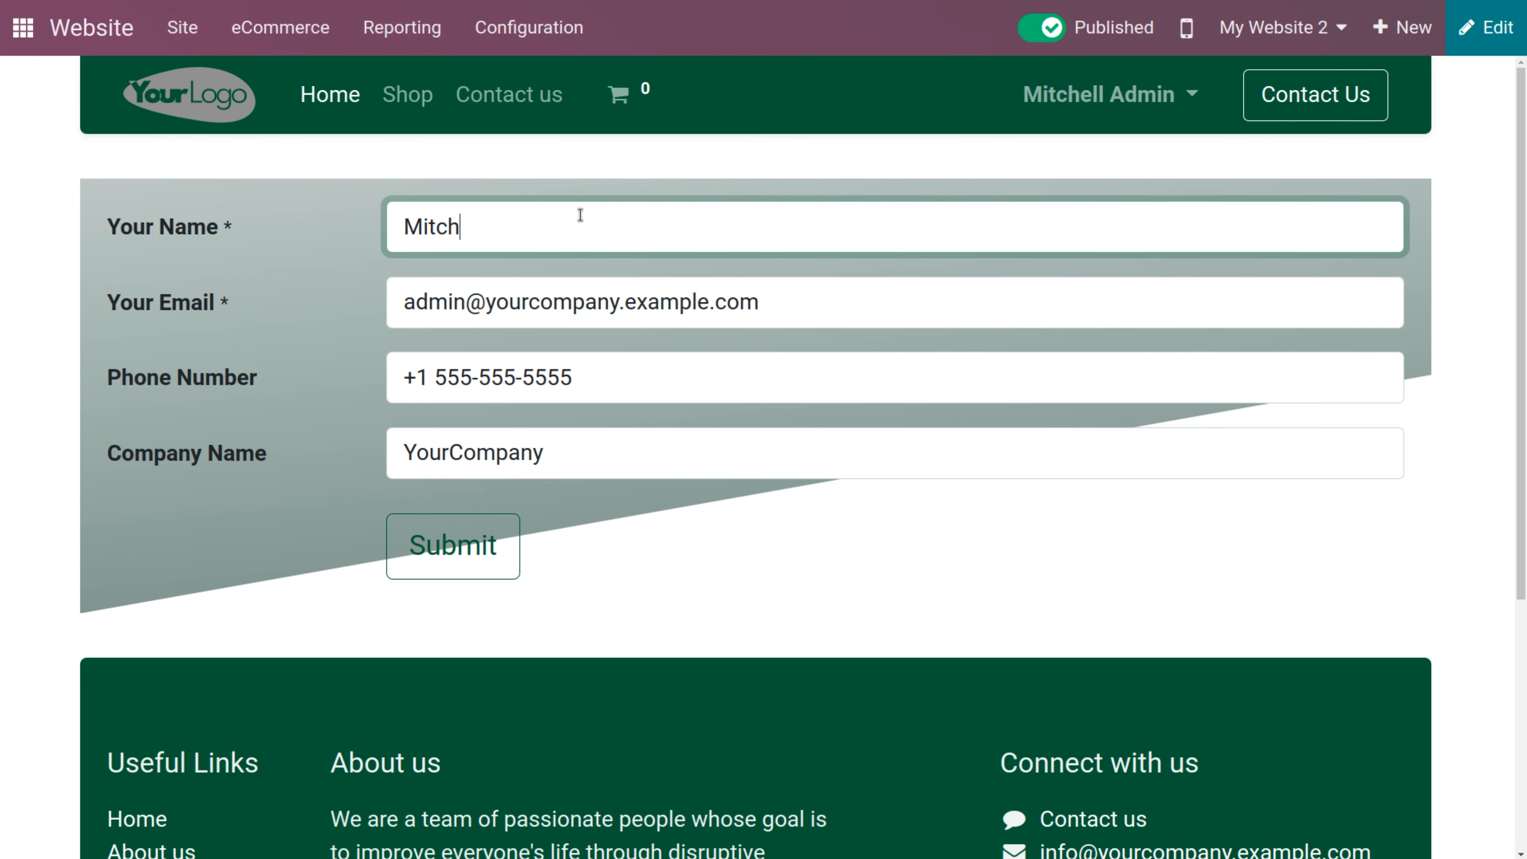
type("Bonny")
left_click(498, 278)
left_click(764, 300)
key("BackSpace")
key("BackSpace")
key("BackSpace")
key("BackSpace")
key("BackSpace")
key("BackSpace")
key("BackSpace")
key("BackSpace")
key("BackSpace")
key("BackSpace")
key("BackSpace")
key("BackSpace")
key("BackSpace")
key("BackSpace")
key("BackSpace")
key("BackSpace")
key("BackSpace")
key("BackSpace")
key("BackSpace")
key("BackSpace")
type("bonn")
left_click(526, 353)
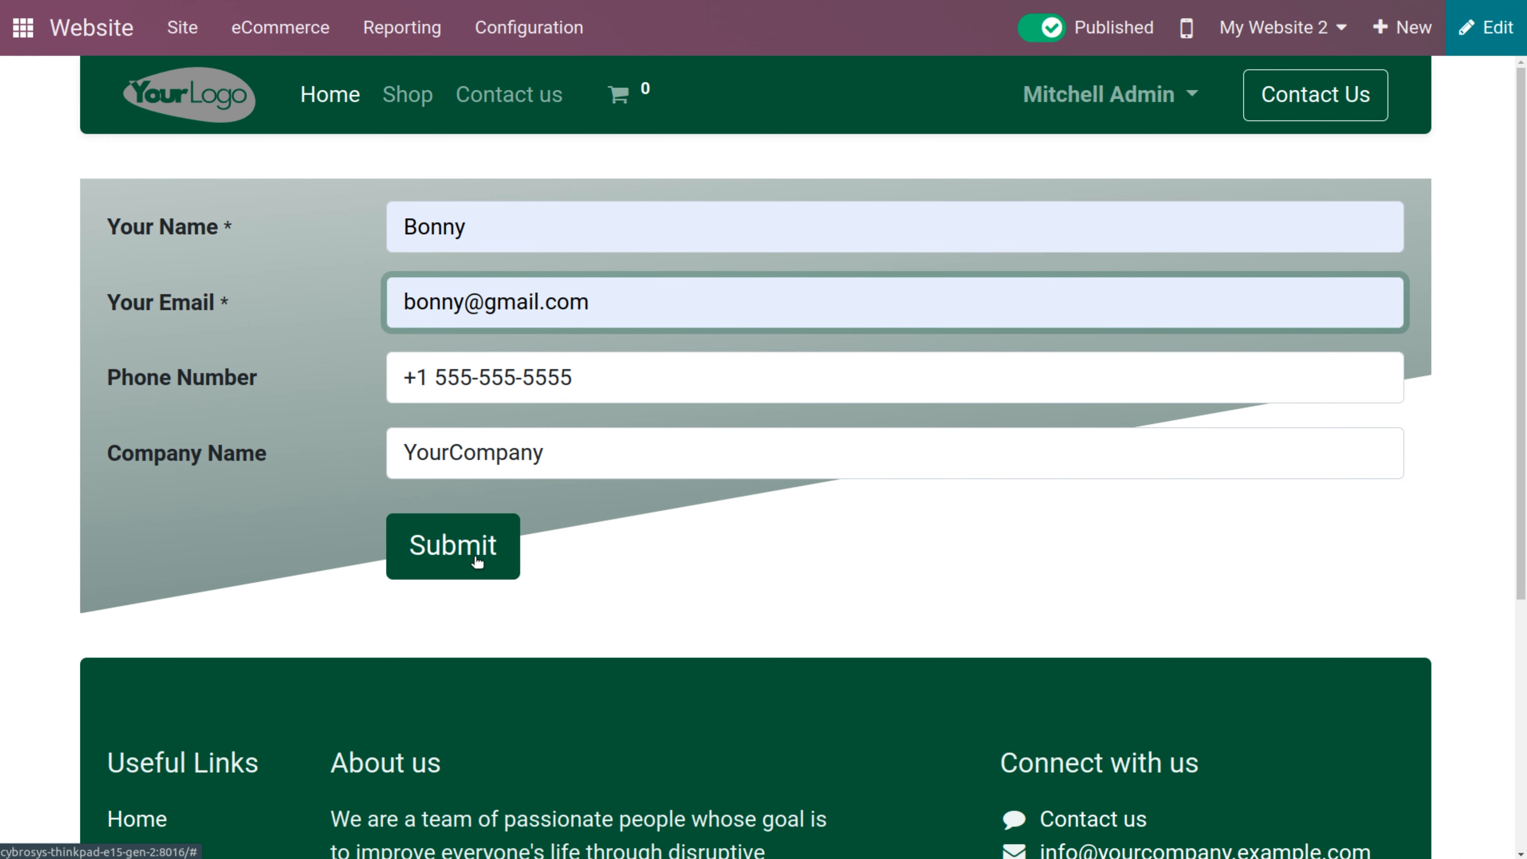
Step: Submit the filled contact form to reach the Thank You page
left_click(477, 560)
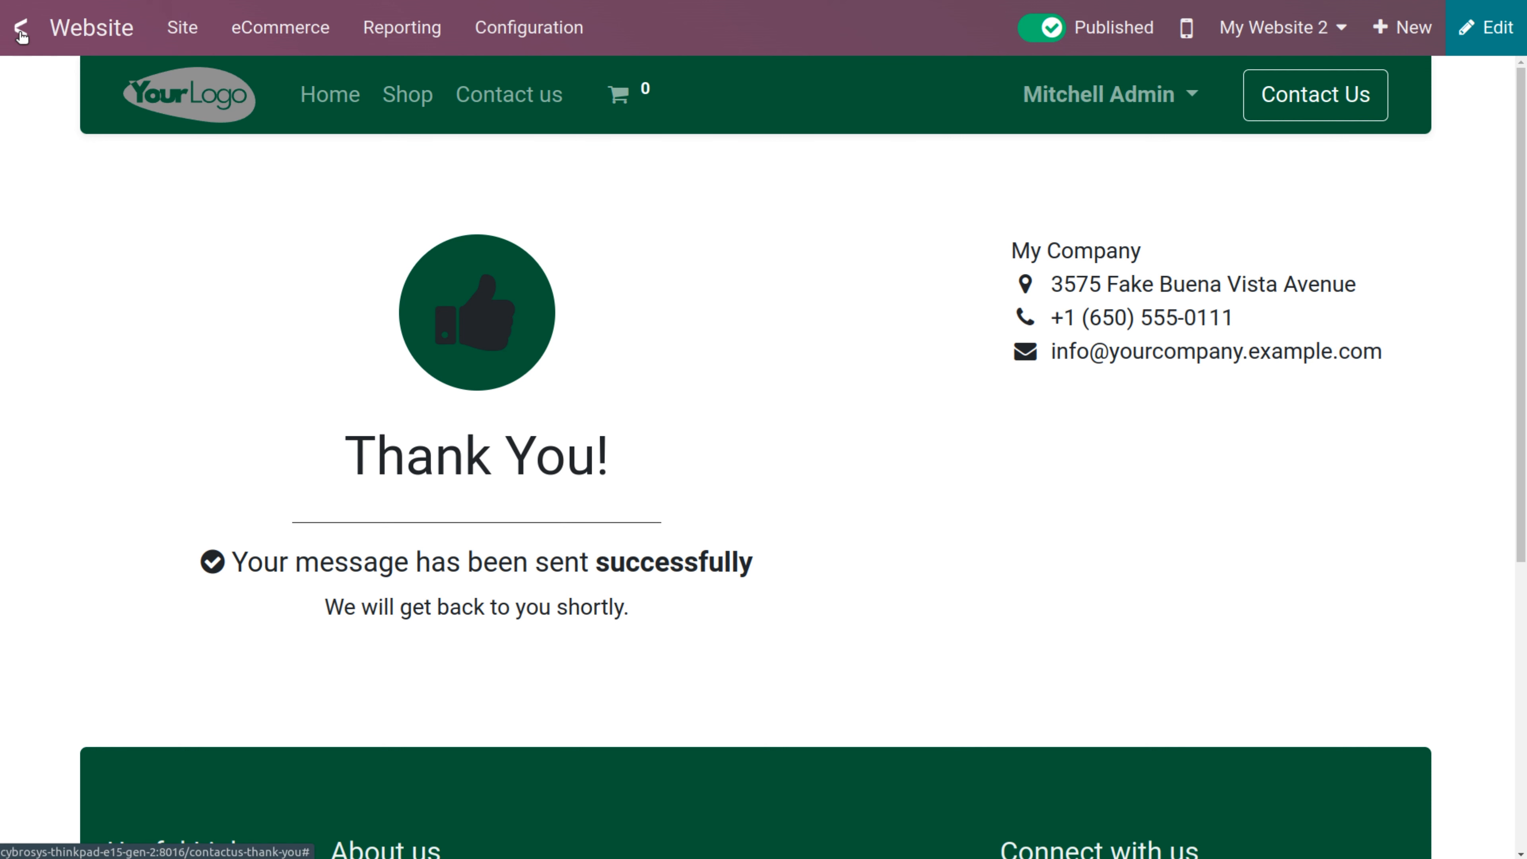
Step: Open the Contacts app, view one contact's card, then return to the 40-contact overview
left_click(20, 29)
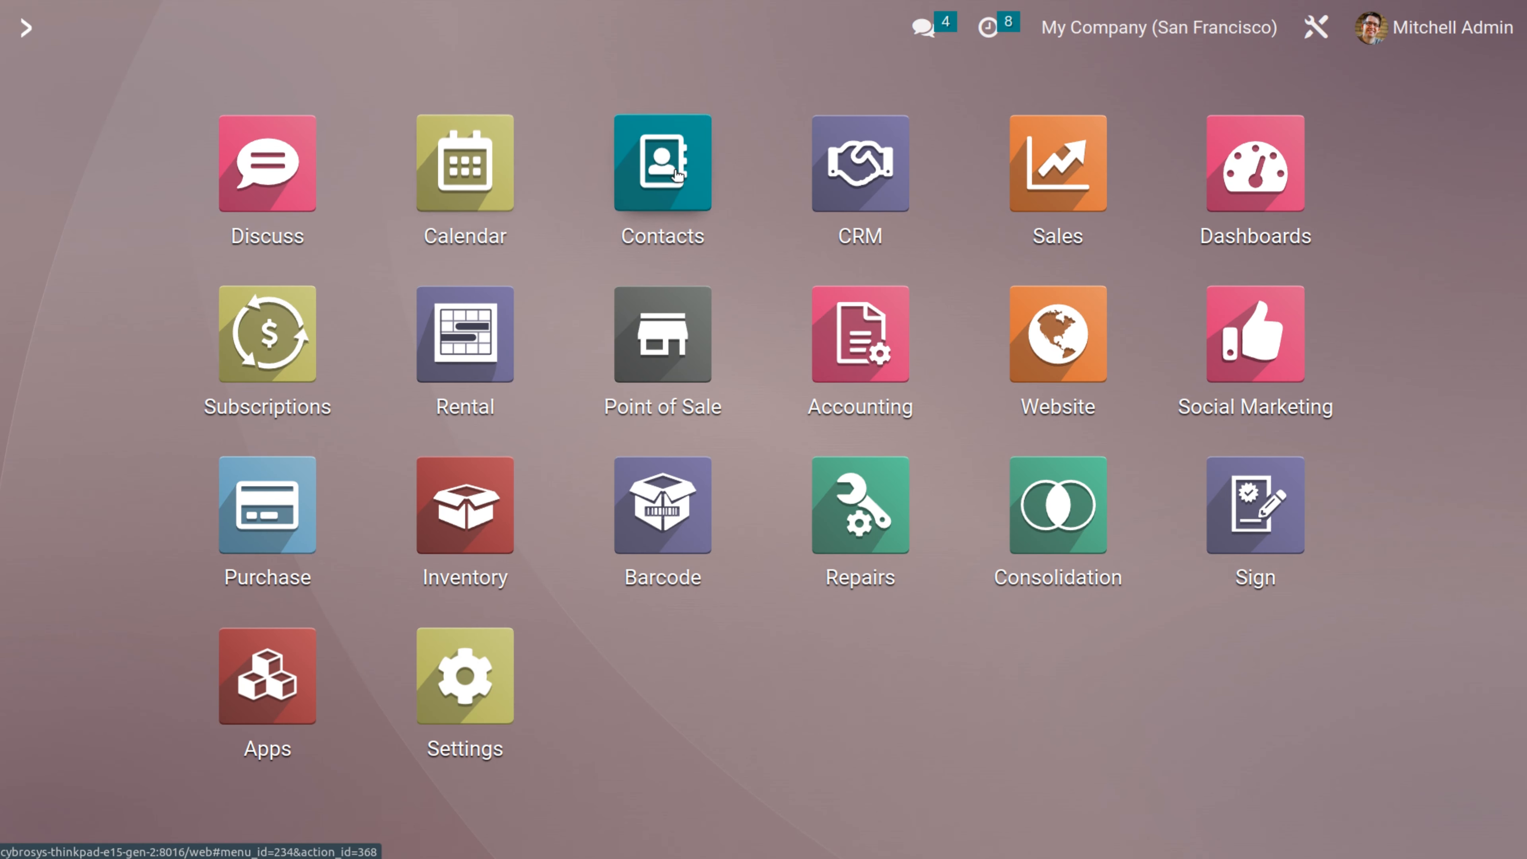
left_click(685, 199)
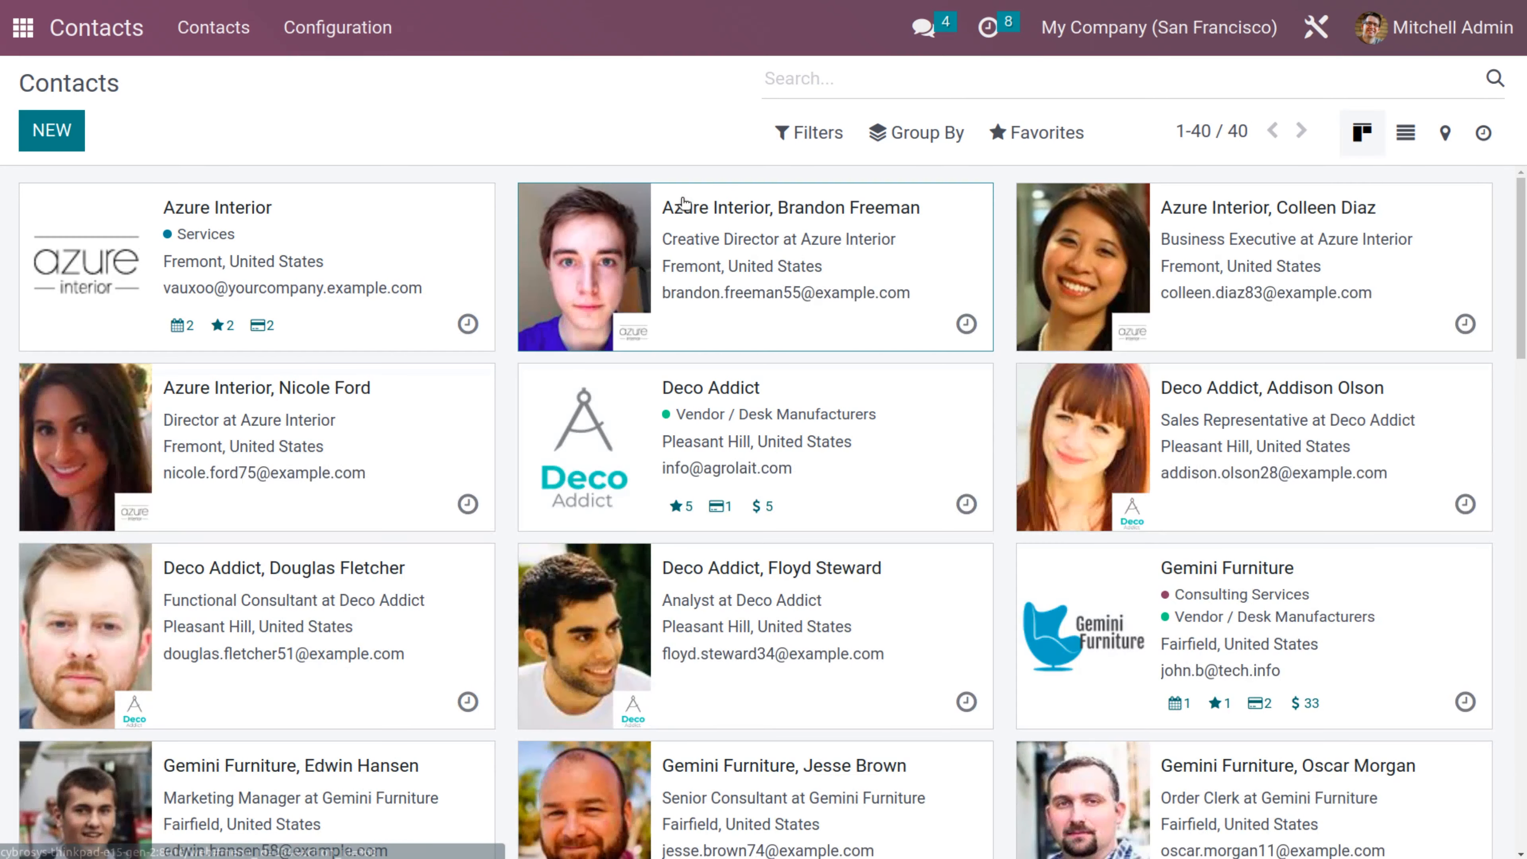
left_click(682, 201)
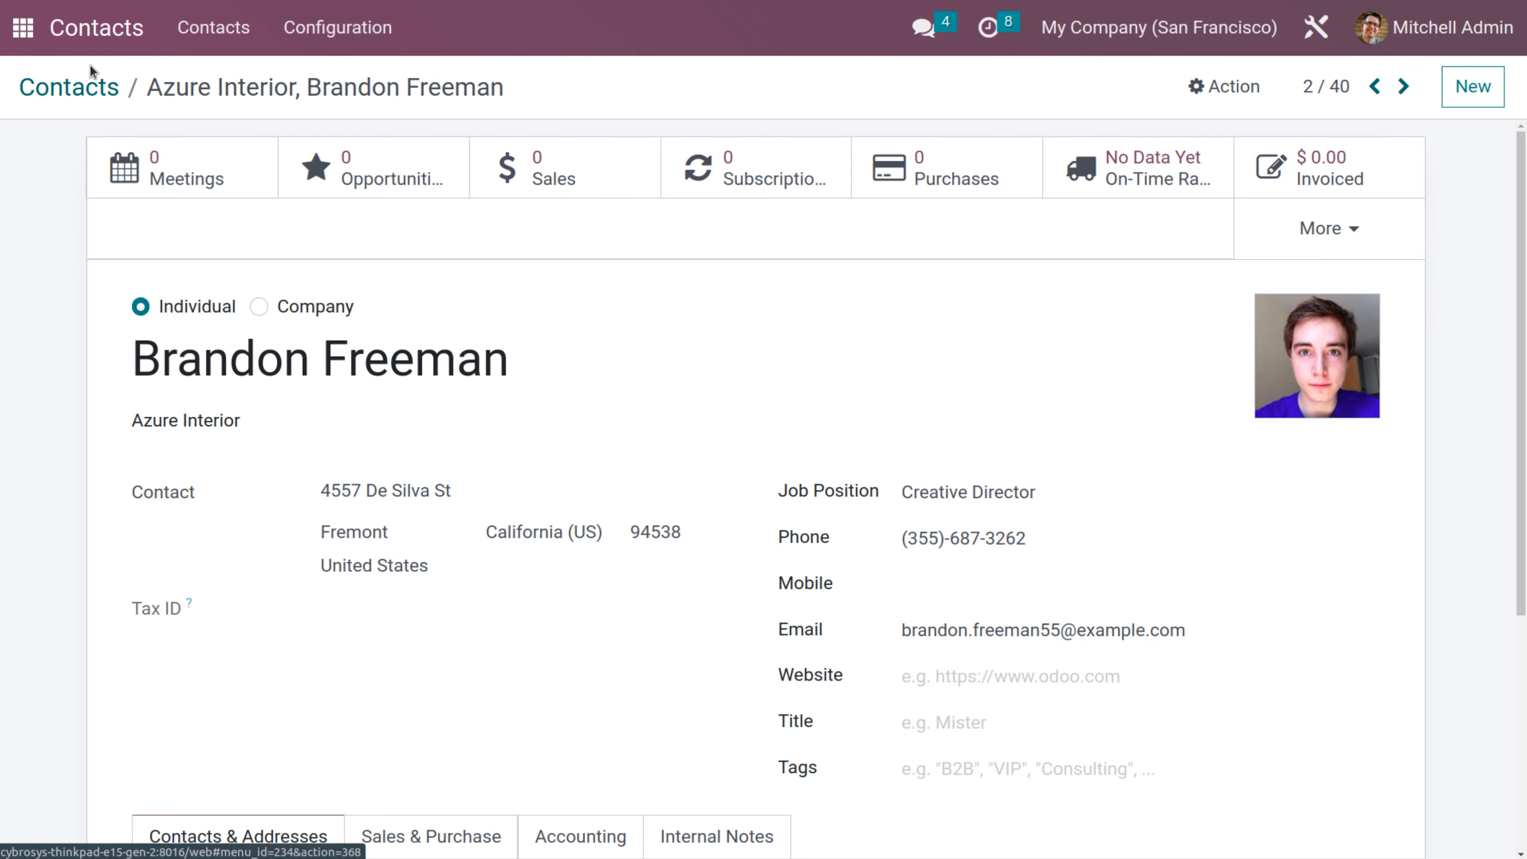
left_click(89, 85)
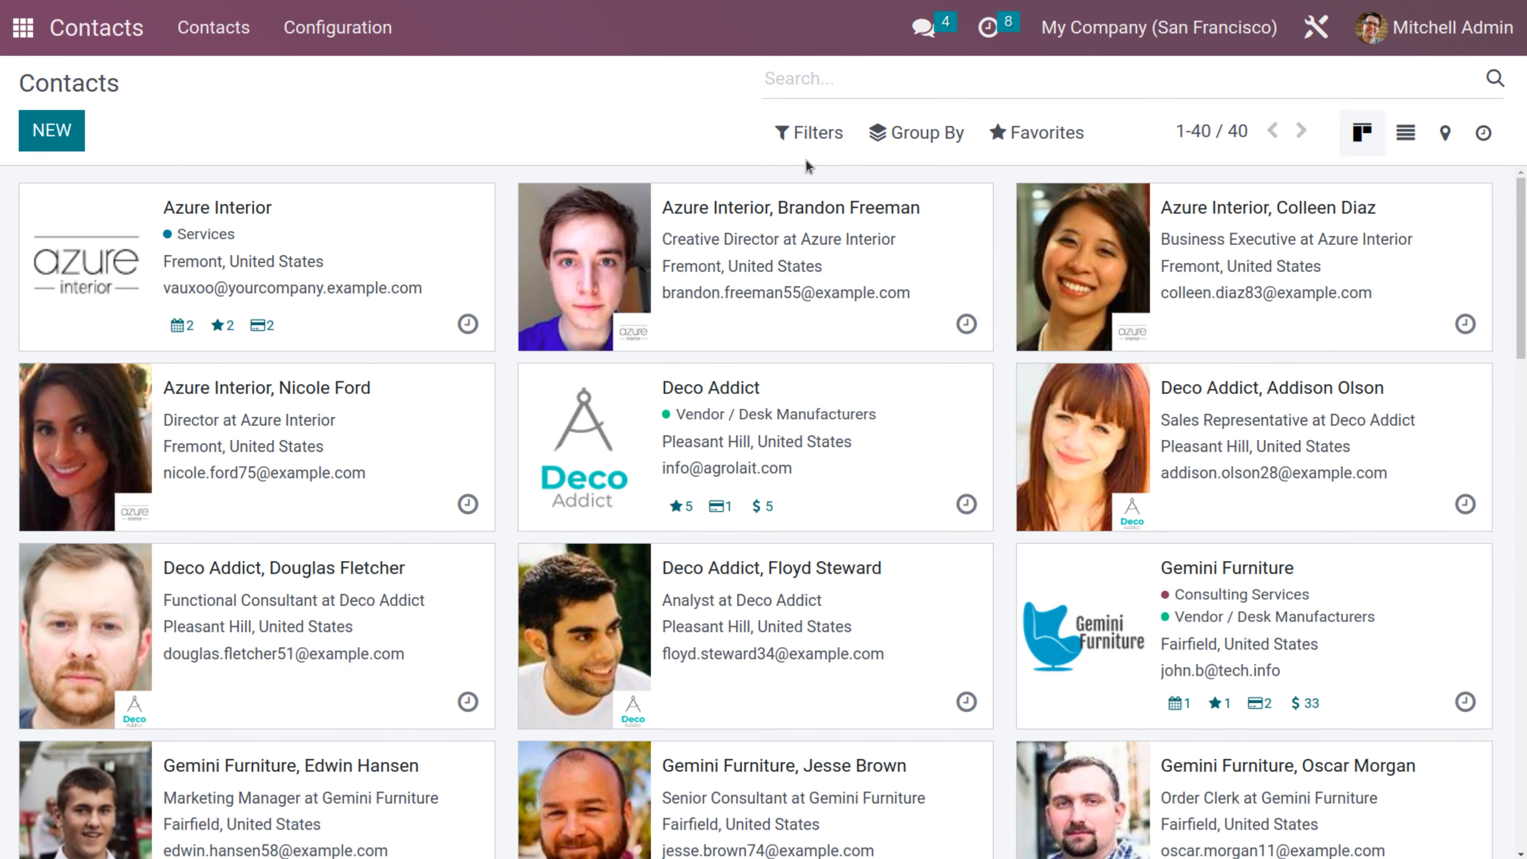